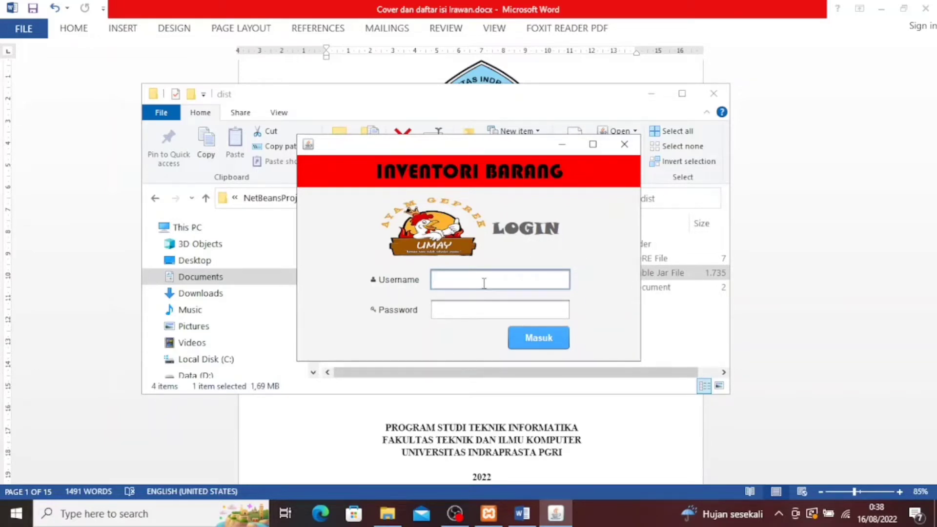
Sign in to Inventori Barang with the administrator username and password
{"action": "type", "text": "admin"}
{"action": "key", "text": "Tab"}
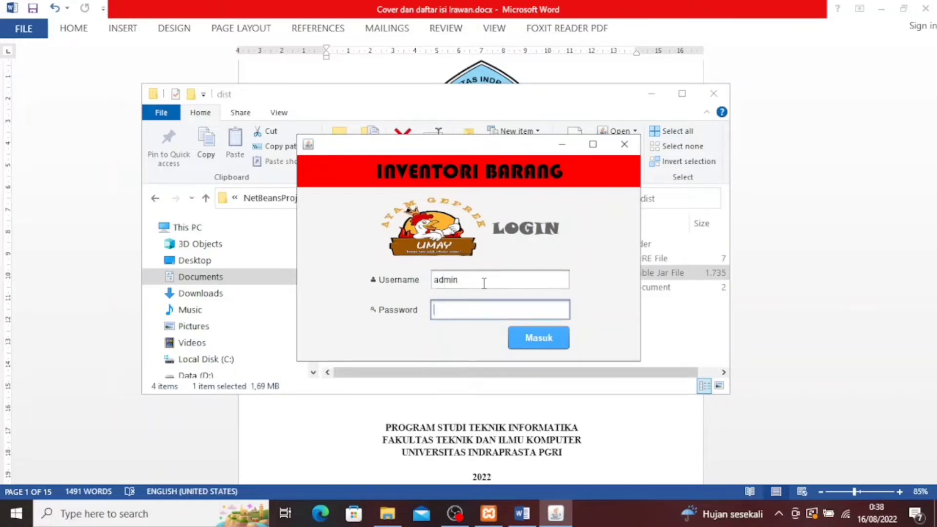
{"action": "type", "text": "admi"}
{"action": "left_click", "coordinate": [550, 343]}
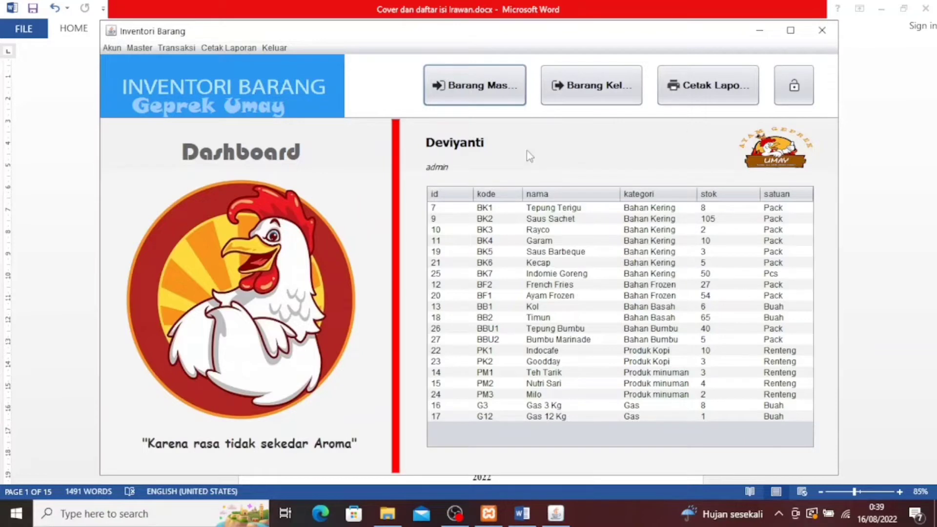
Open the Pegawai staff records from the Master menu
{"action": "left_click", "coordinate": [139, 48]}
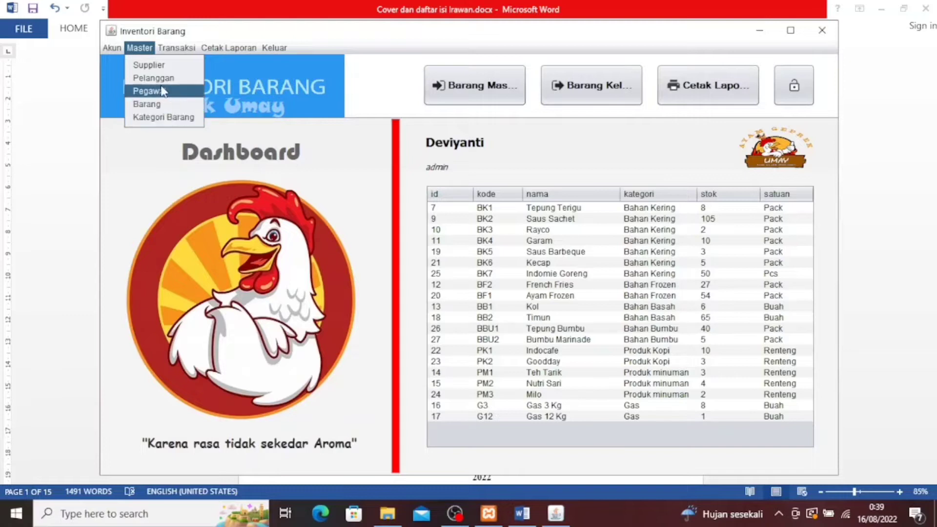
{"action": "mouse_move", "coordinate": [181, 47]}
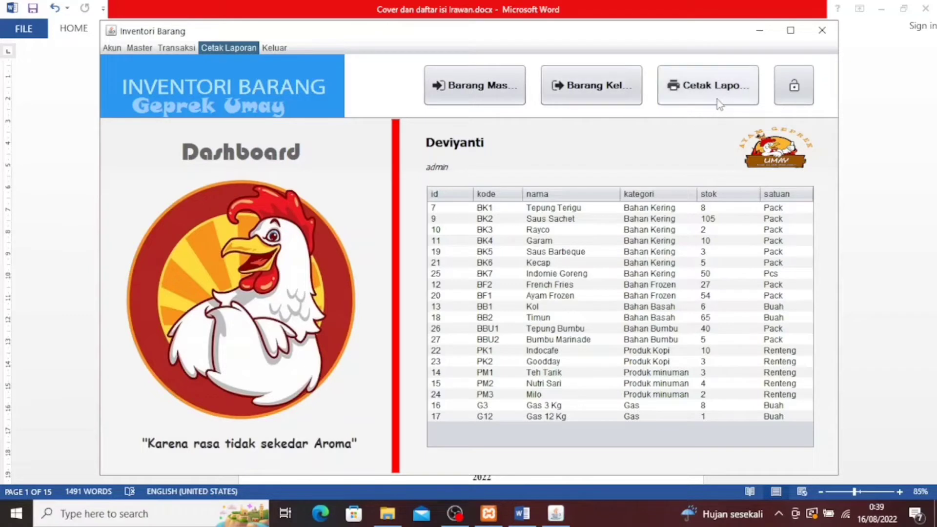
{"action": "mouse_move", "coordinate": [131, 49]}
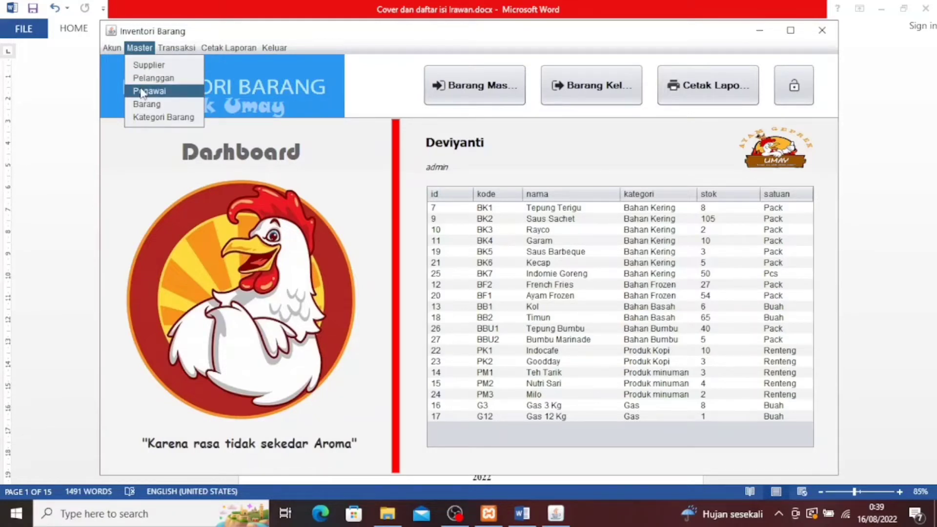
{"action": "left_click", "coordinate": [142, 92]}
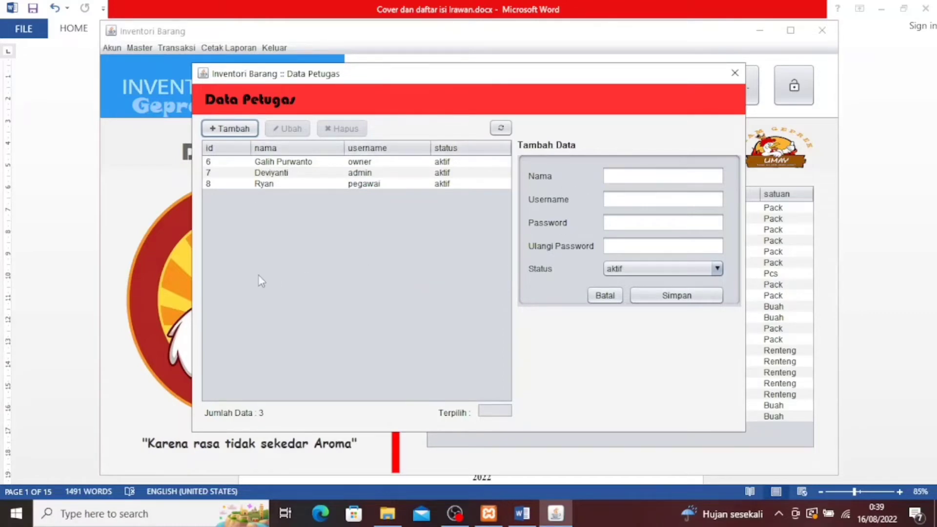
Add and save a new staff account with the staff member's name, a username and a password
{"action": "left_click", "coordinate": [237, 134]}
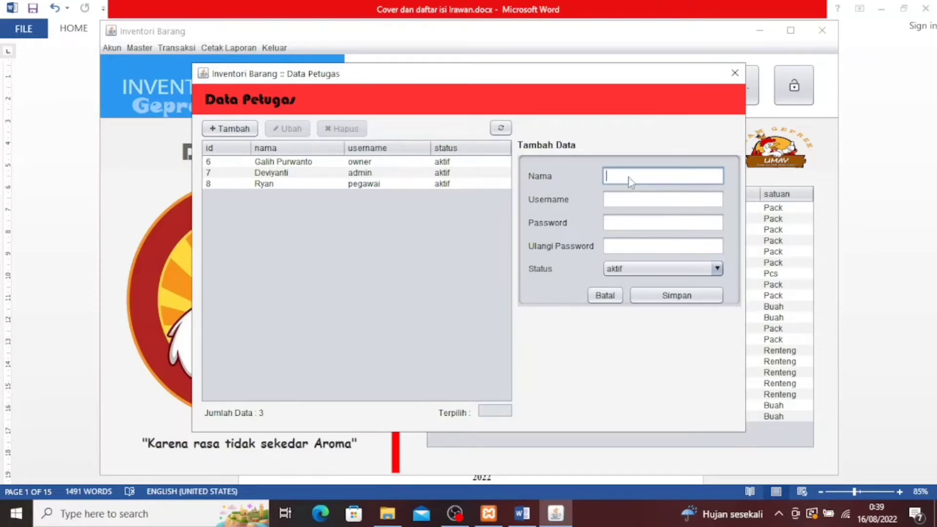
{"action": "key", "text": "Tab"}
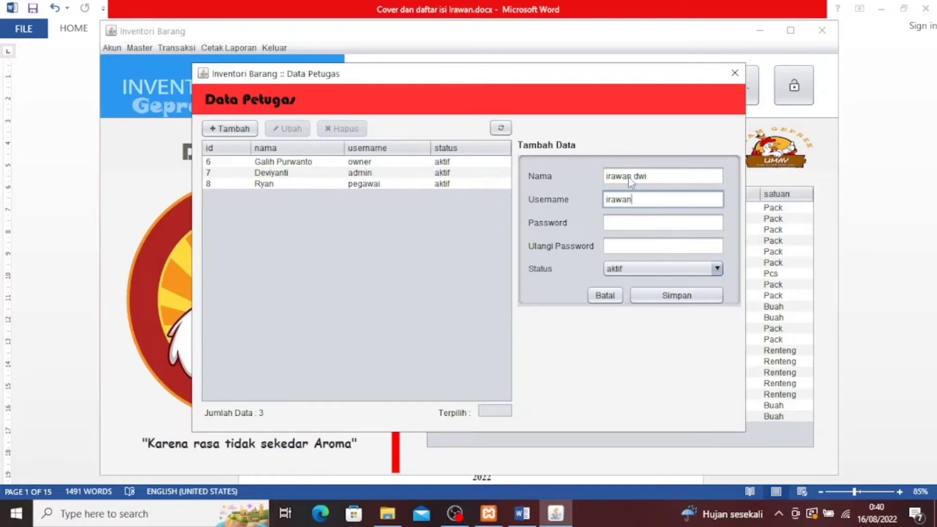
{"action": "key", "text": "Tab"}
{"action": "type", "text": "12"}
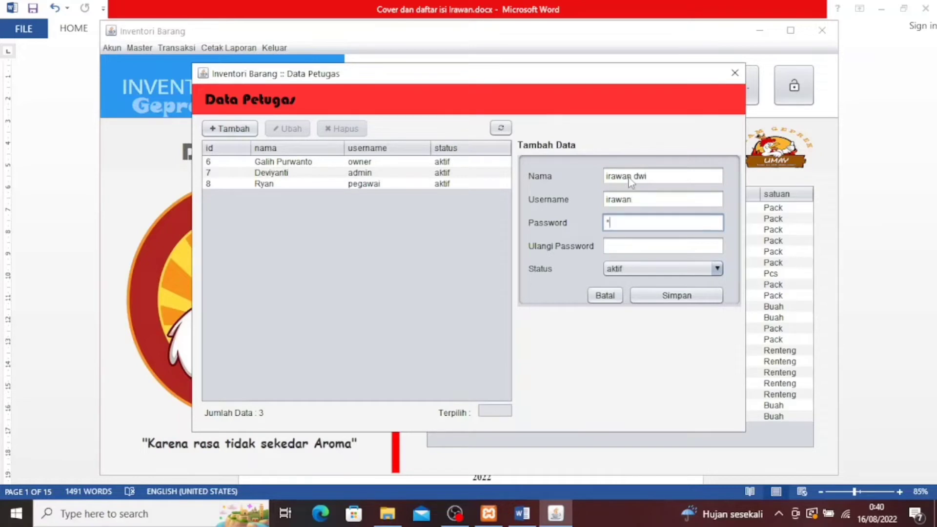
{"action": "type", "text": "34"}
{"action": "key", "text": "Tab"}
{"action": "type", "text": "1234"}
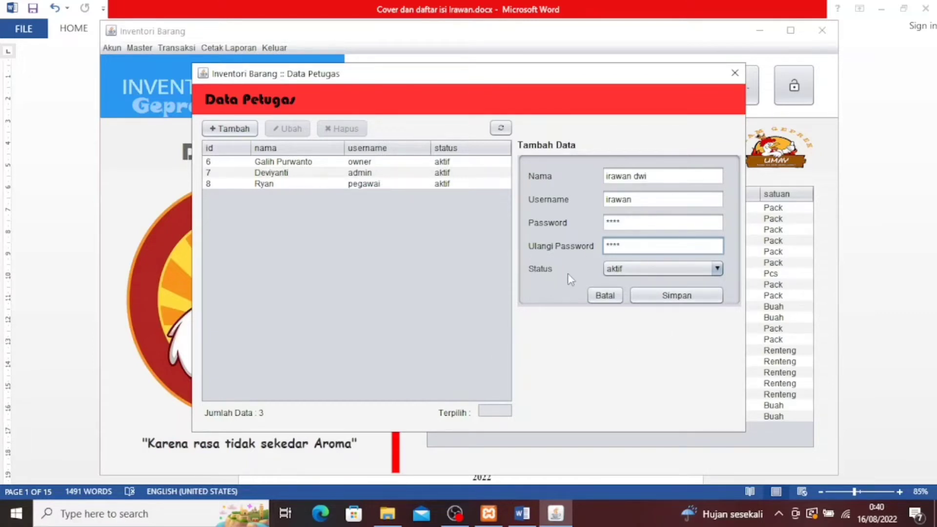
{"action": "left_click", "coordinate": [678, 296]}
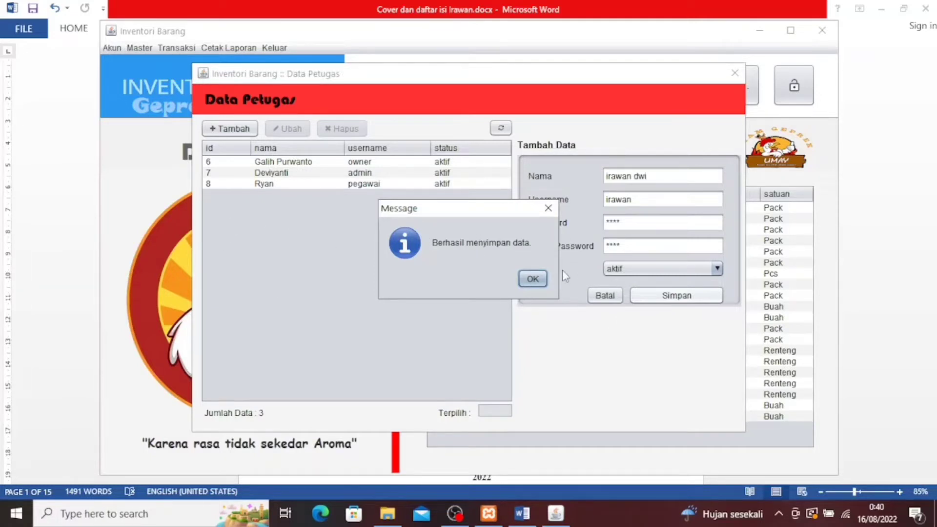
{"action": "left_click", "coordinate": [539, 276]}
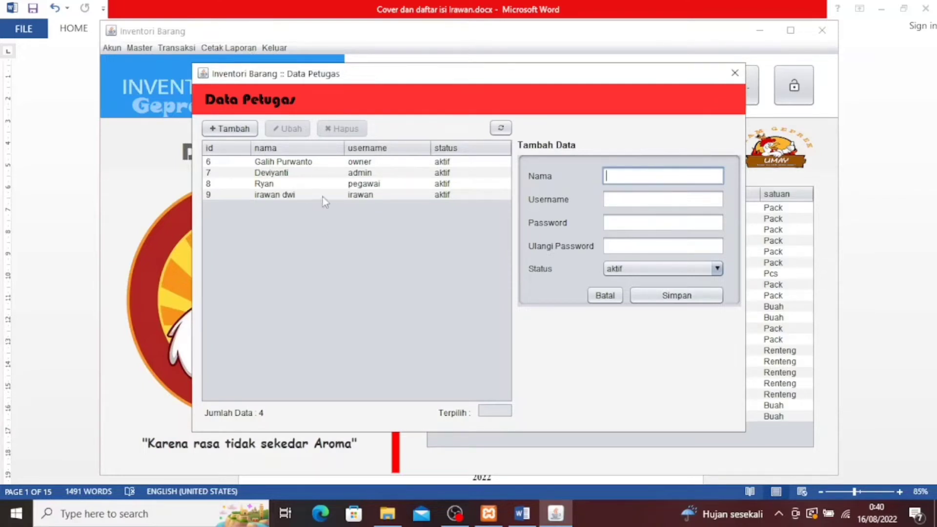
Change staff record 8's username to admin2, give it a new password, and save
{"action": "left_click", "coordinate": [327, 185]}
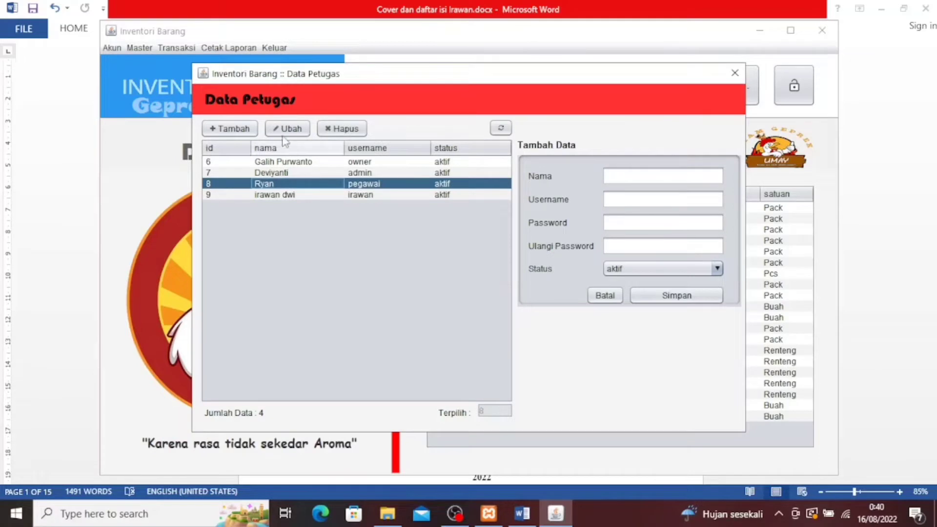
{"action": "left_click", "coordinate": [282, 133]}
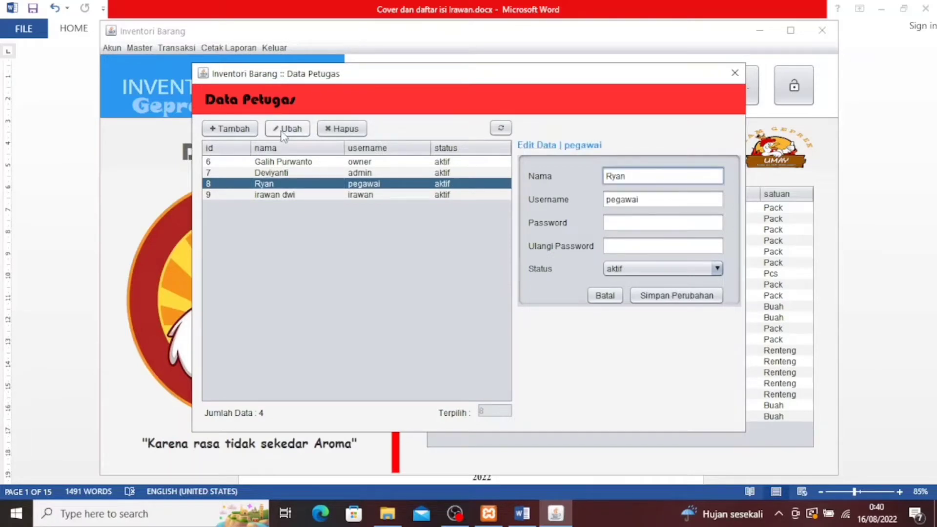
{"action": "left_click", "coordinate": [661, 201]}
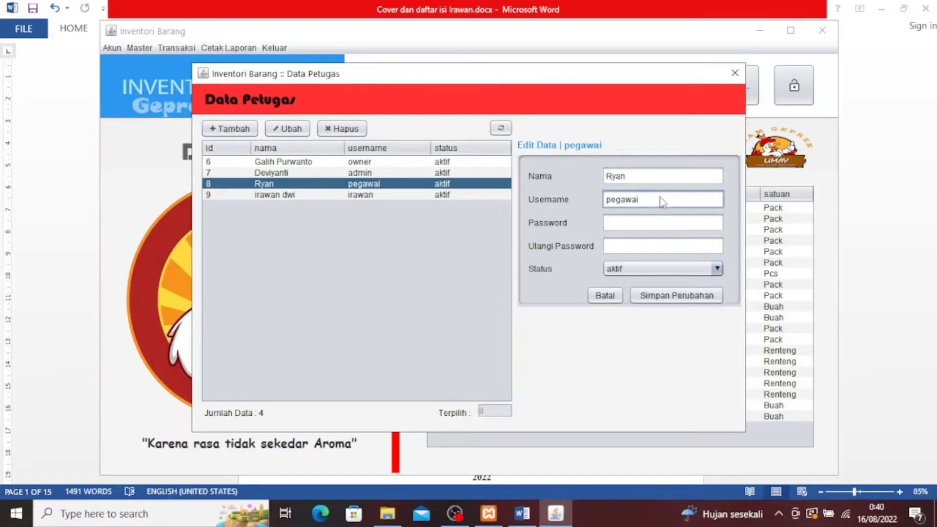
{"action": "key", "text": "BackSpace"}
{"action": "key", "text": "BackSpace"}
{"action": "key", "text": "BackSpace"}
{"action": "key", "text": "BackSpace"}
{"action": "key", "text": "BackSpace"}
{"action": "key", "text": "BackSpace"}
{"action": "key", "text": "BackSpace"}
{"action": "type", "text": "admin2"}
{"action": "left_click", "coordinate": [649, 224]}
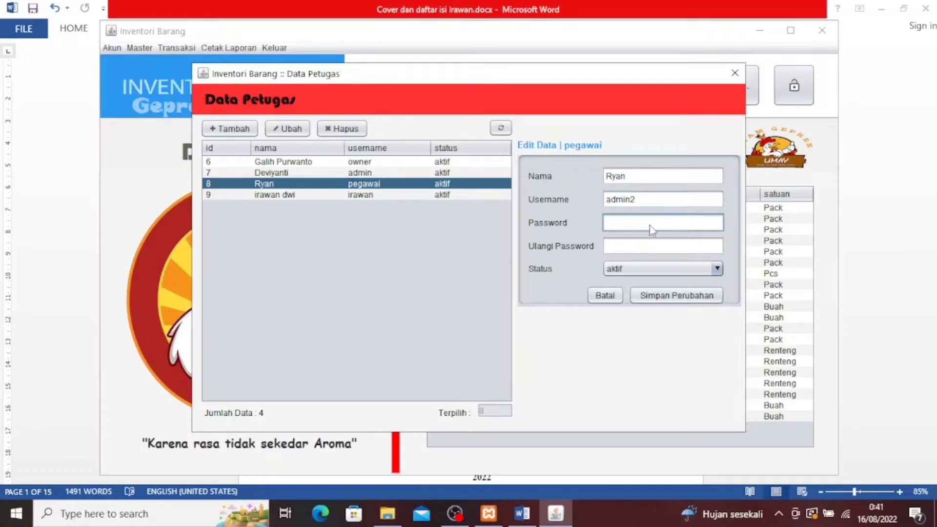
{"action": "type", "text": "admi"}
{"action": "left_click", "coordinate": [643, 249]}
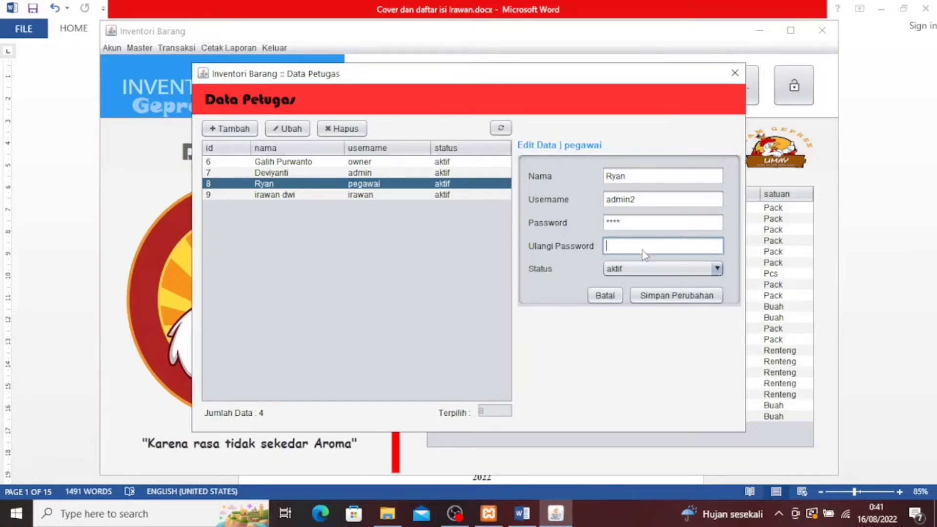
{"action": "type", "text": "admi"}
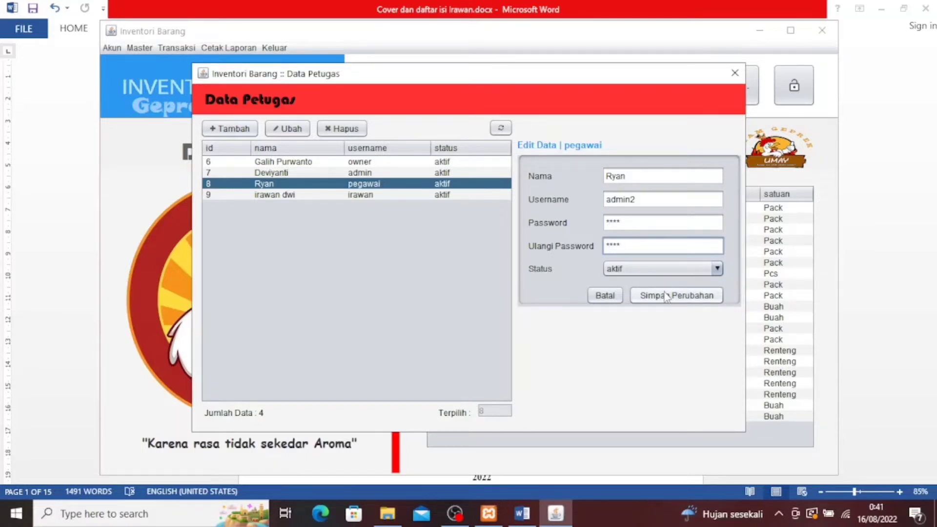
{"action": "left_click", "coordinate": [667, 295]}
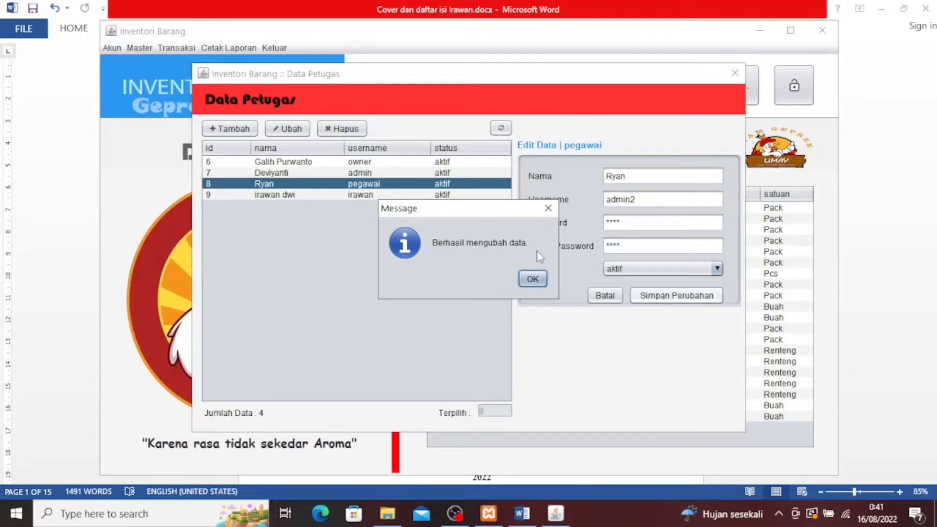
{"action": "left_click", "coordinate": [541, 285]}
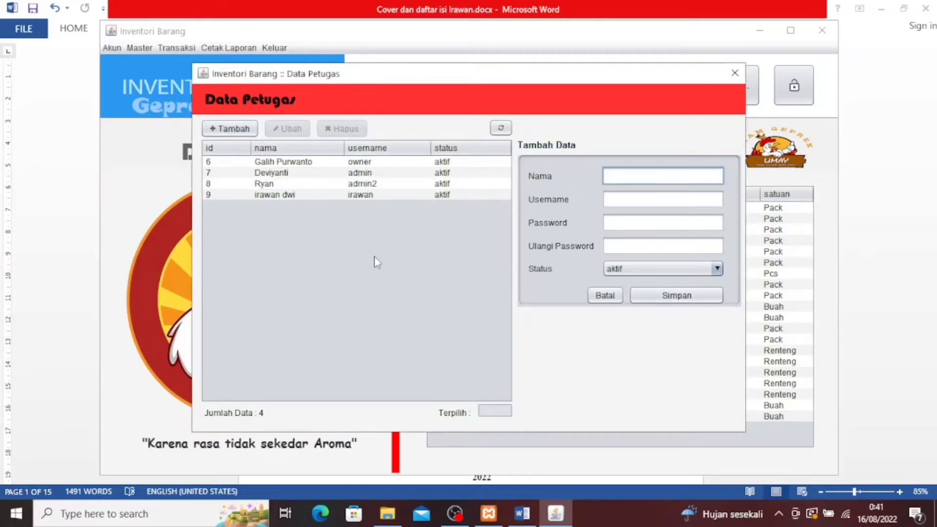
Delete staff record 9, confirming the deletion, and close the Data Petugas window
{"action": "left_click", "coordinate": [320, 194]}
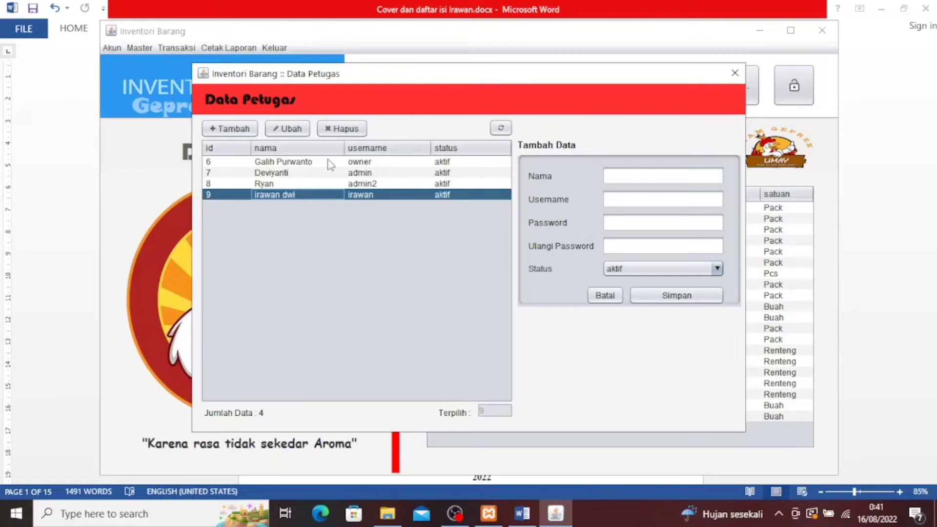
{"action": "left_click", "coordinate": [340, 130]}
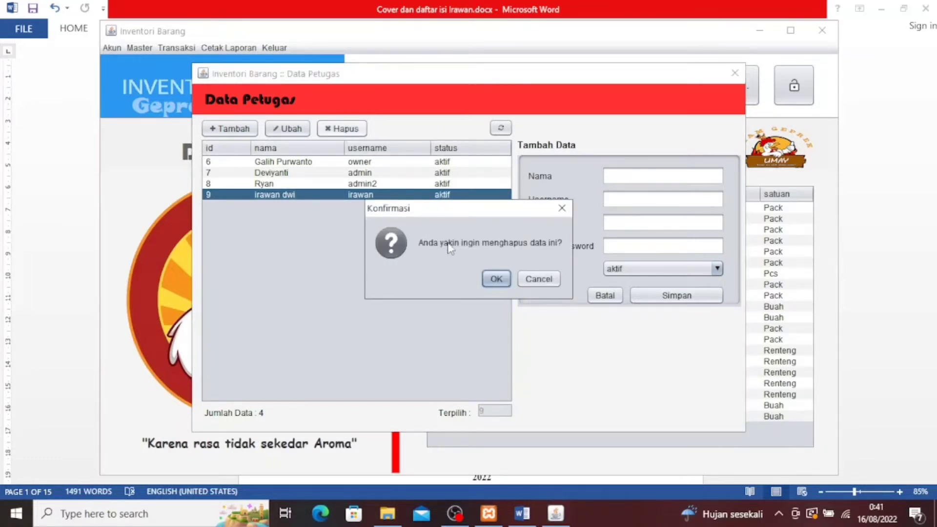
{"action": "left_click", "coordinate": [494, 281]}
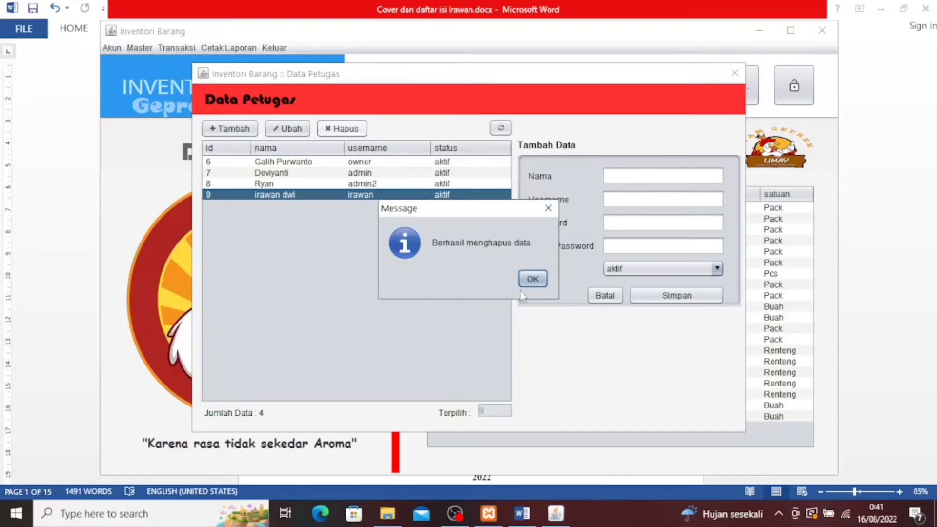
{"action": "left_click", "coordinate": [540, 282]}
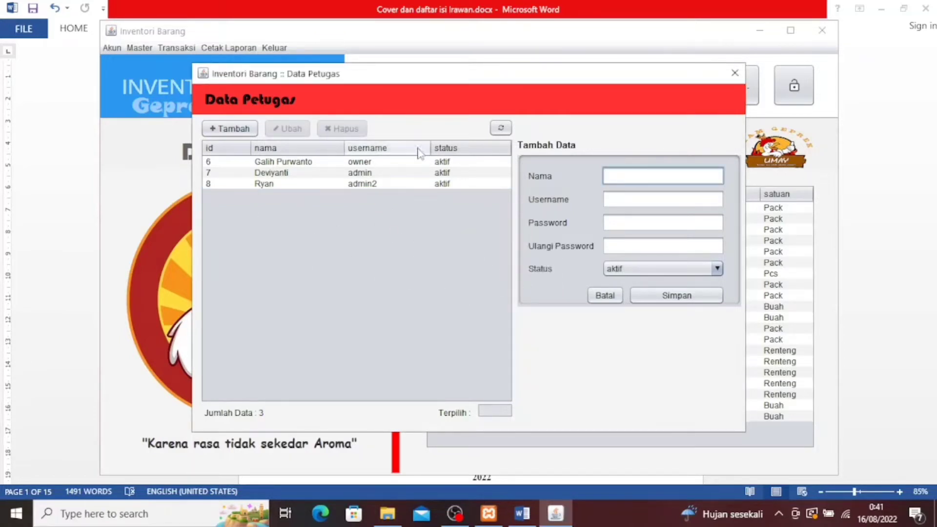
{"action": "left_click", "coordinate": [735, 73]}
{"action": "left_click", "coordinate": [140, 50]}
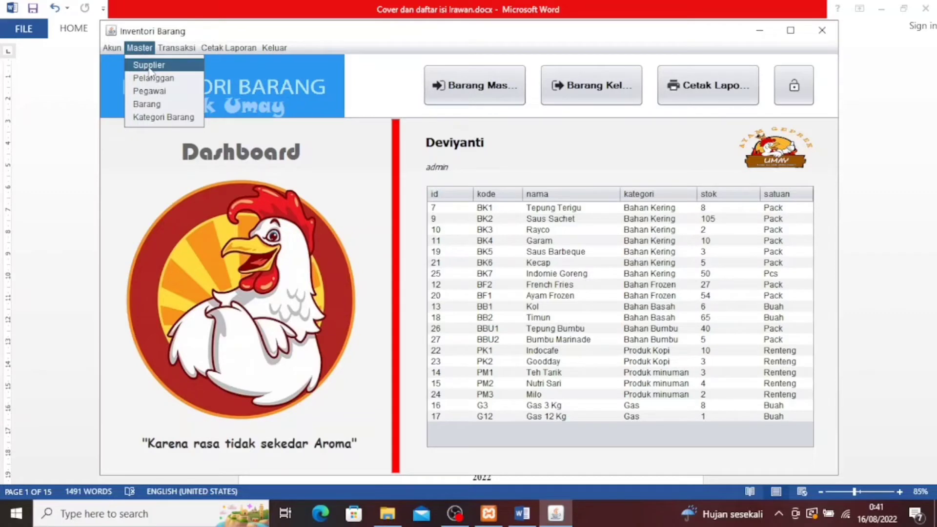
In Data Supplier, save new supplier s008 toko indah with its phone number and Depok address
{"action": "left_click", "coordinate": [148, 66]}
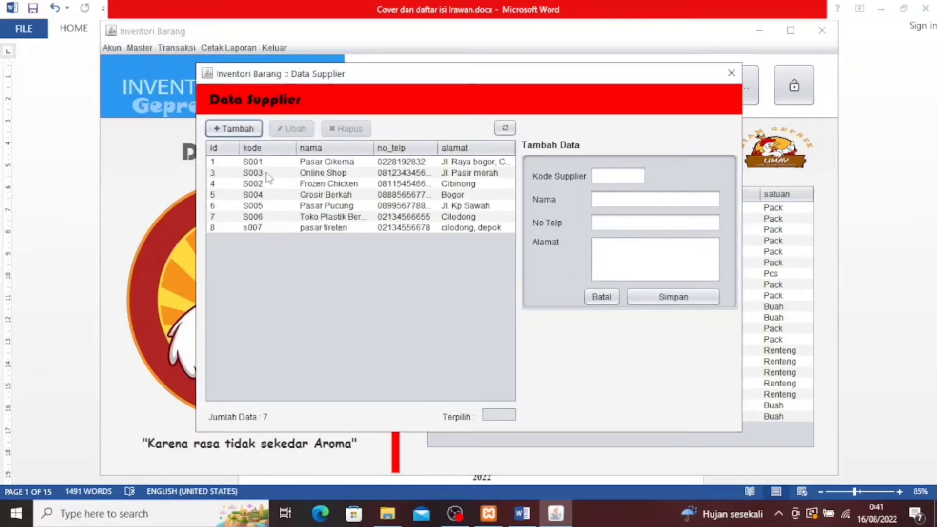
{"action": "left_click", "coordinate": [234, 130]}
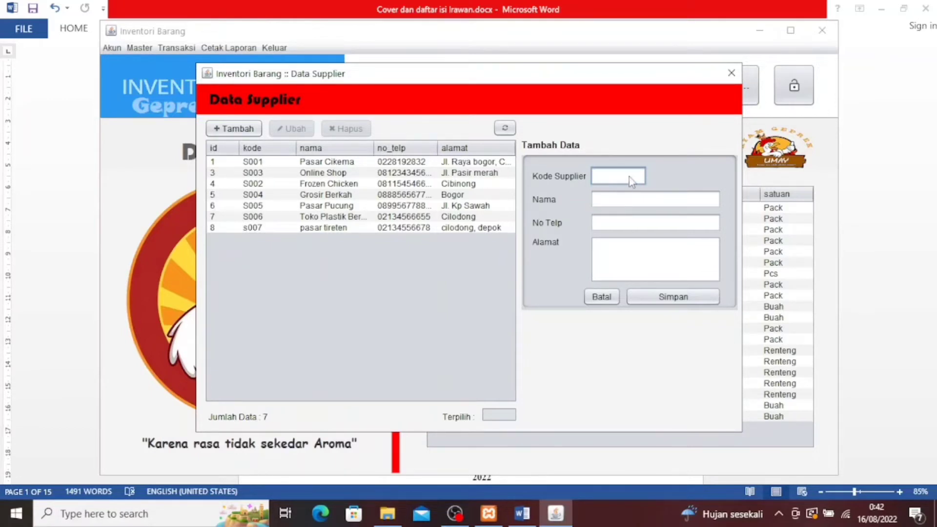
{"action": "type", "text": "s008"}
{"action": "left_click", "coordinate": [628, 207]}
{"action": "type", "text": "to"}
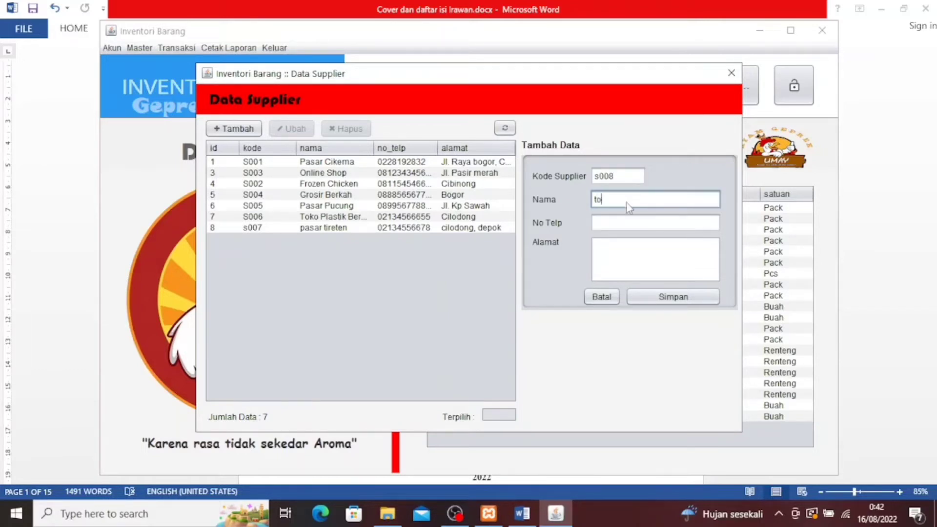
{"action": "type", "text": "ko indah"}
{"action": "left_click", "coordinate": [612, 227]}
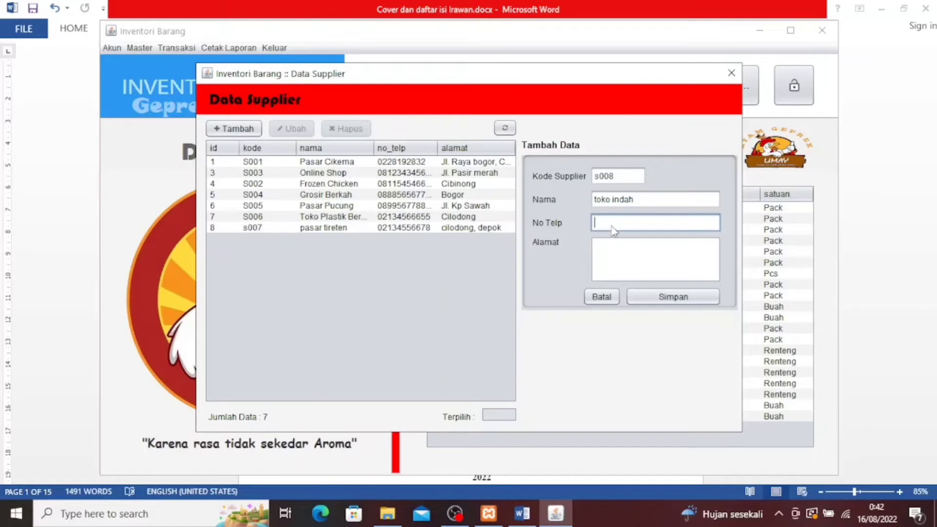
{"action": "left_click", "coordinate": [623, 250]}
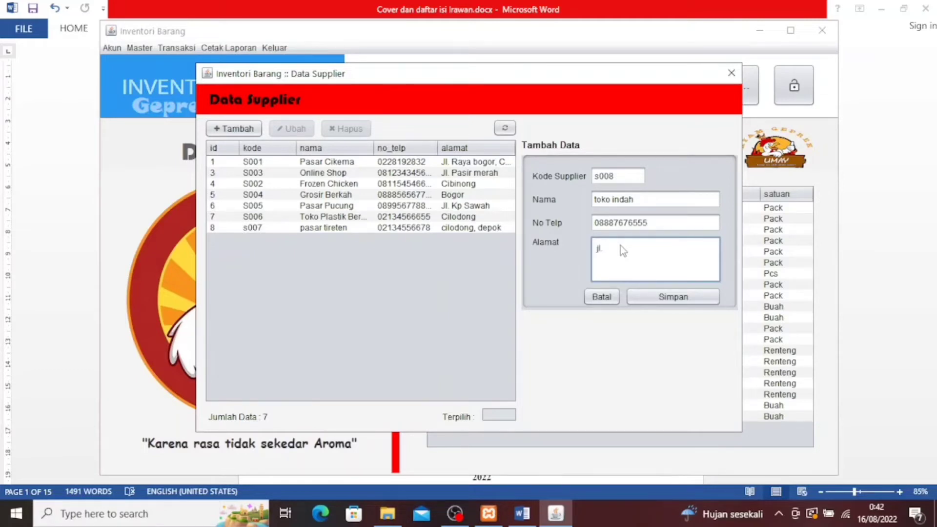
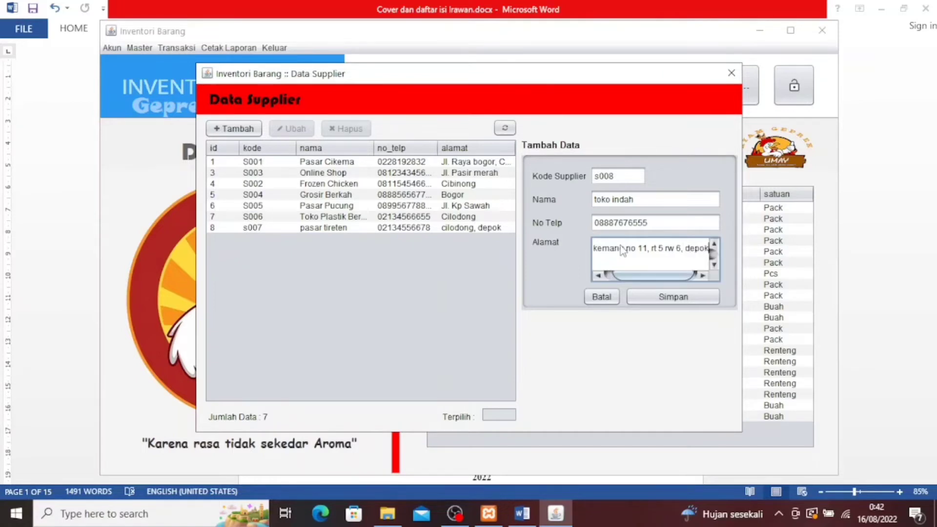
{"action": "left_click", "coordinate": [684, 302]}
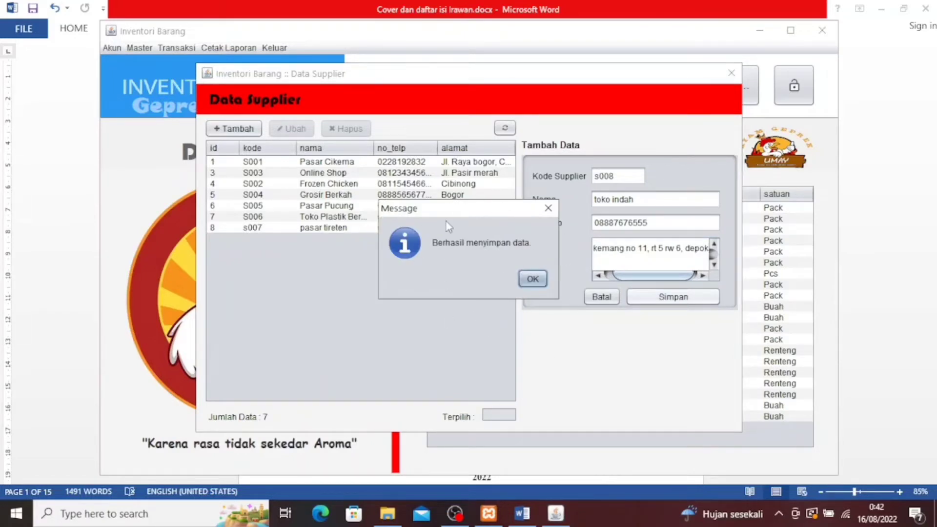
{"action": "left_click", "coordinate": [533, 279]}
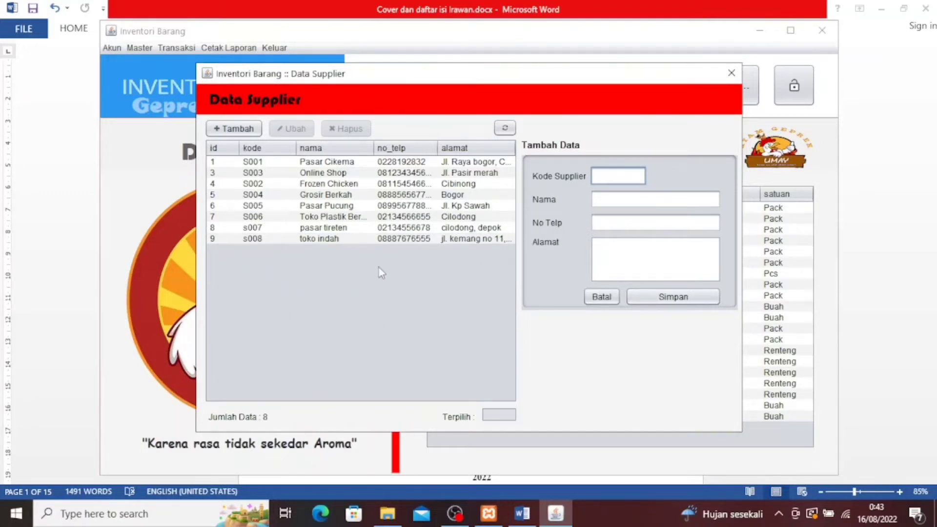
Load supplier s007 for editing and rename it to pasar ciapus
{"action": "left_click", "coordinate": [316, 230]}
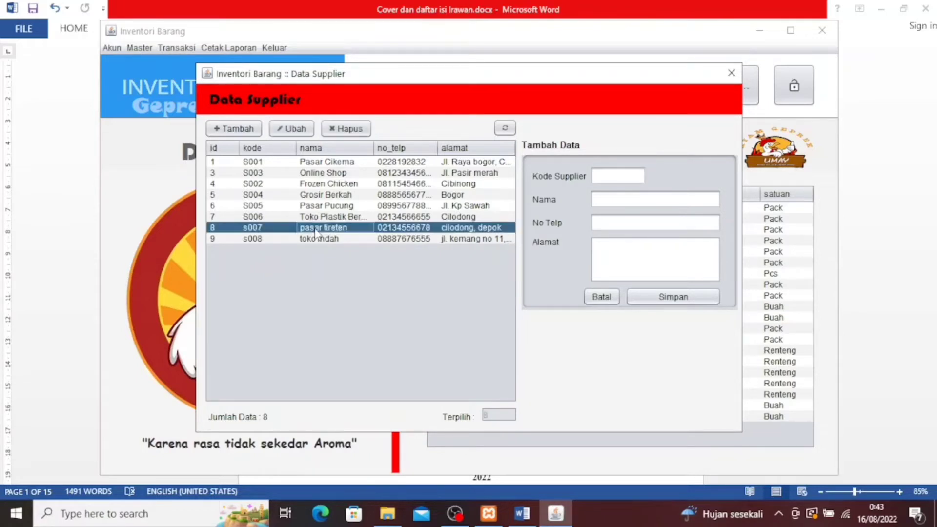
{"action": "left_click", "coordinate": [293, 135]}
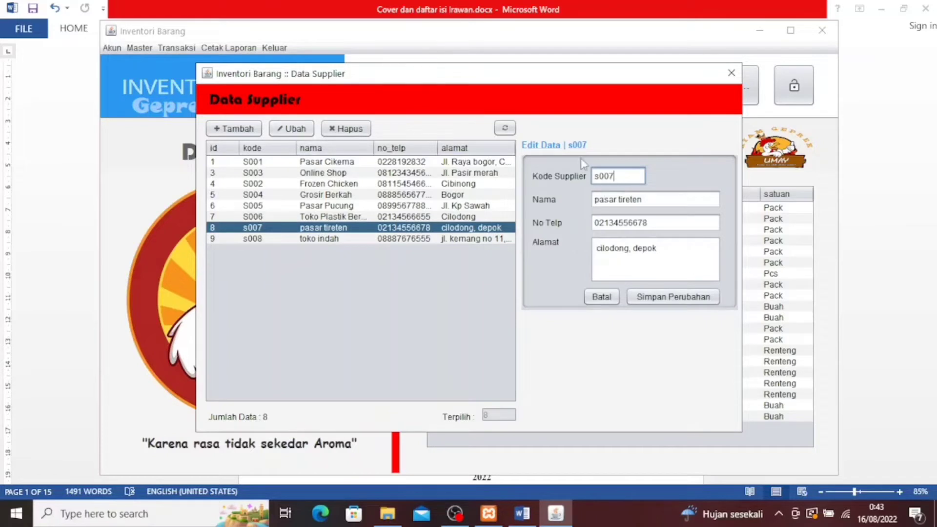
{"action": "left_click", "coordinate": [670, 200]}
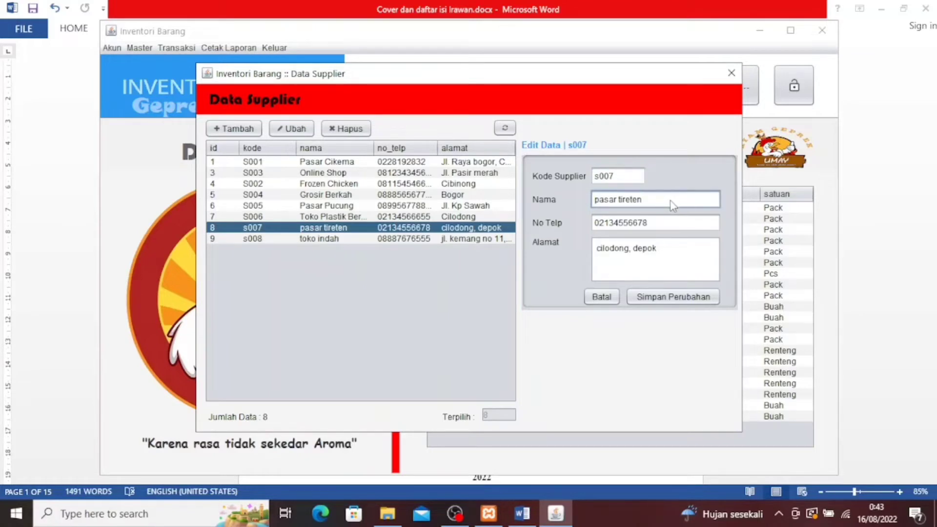
{"action": "key", "text": "BackSpace"}
{"action": "key", "text": "BackSpace"}
{"action": "key", "text": "BackSpace"}
{"action": "key", "text": "BackSpace"}
{"action": "key", "text": "BackSpace"}
{"action": "key", "text": "BackSpace"}
{"action": "key", "text": "BackSpace"}
{"action": "key", "text": "BackSpace"}
{"action": "key", "text": "BackSpace"}
{"action": "key", "text": "BackSpace"}
{"action": "key", "text": "BackSpace"}
{"action": "type", "text": "pasar ciapu"}
Update s007's phone number and set its address to cibinong, bogor, then save
{"action": "left_click", "coordinate": [656, 229]}
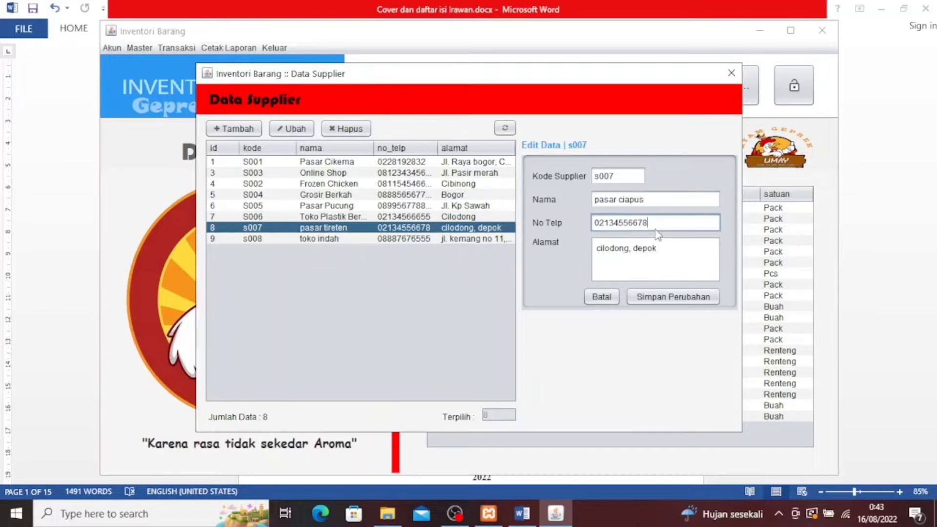
{"action": "key", "text": "BackSpace"}
{"action": "key", "text": "BackSpace"}
{"action": "key", "text": "BackSpace"}
{"action": "key", "text": "BackSpace"}
{"action": "key", "text": "BackSpace"}
{"action": "key", "text": "BackSpace"}
{"action": "key", "text": "BackSpace"}
{"action": "key", "text": "BackSpace"}
{"action": "type", "text": "56567788"}
{"action": "left_click", "coordinate": [685, 253]}
{"action": "key", "text": "BackSpace"}
{"action": "key", "text": "BackSpace"}
{"action": "key", "text": "BackSpace"}
{"action": "key", "text": "BackSpace"}
{"action": "key", "text": "BackSpace"}
{"action": "key", "text": "BackSpace"}
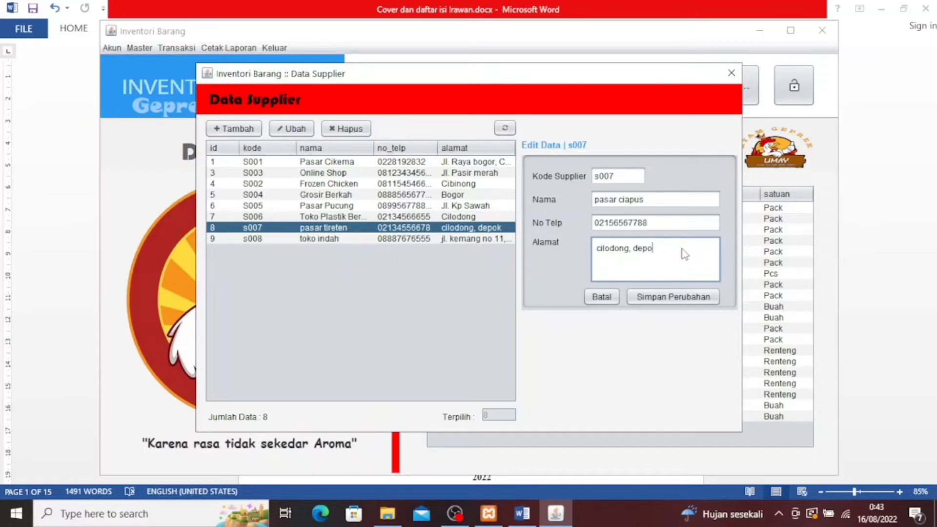
{"action": "key", "text": "BackSpace"}
{"action": "key", "text": "BackSpace"}
{"action": "key", "text": "BackSpace"}
{"action": "key", "text": "BackSpace"}
{"action": "key", "text": "BackSpace"}
{"action": "key", "text": "BackSpace"}
{"action": "key", "text": "BackSpace"}
{"action": "key", "text": "BackSpace"}
{"action": "key", "text": "BackSpace"}
{"action": "type", "text": "cibinong, bogor"}
{"action": "left_click", "coordinate": [672, 297]}
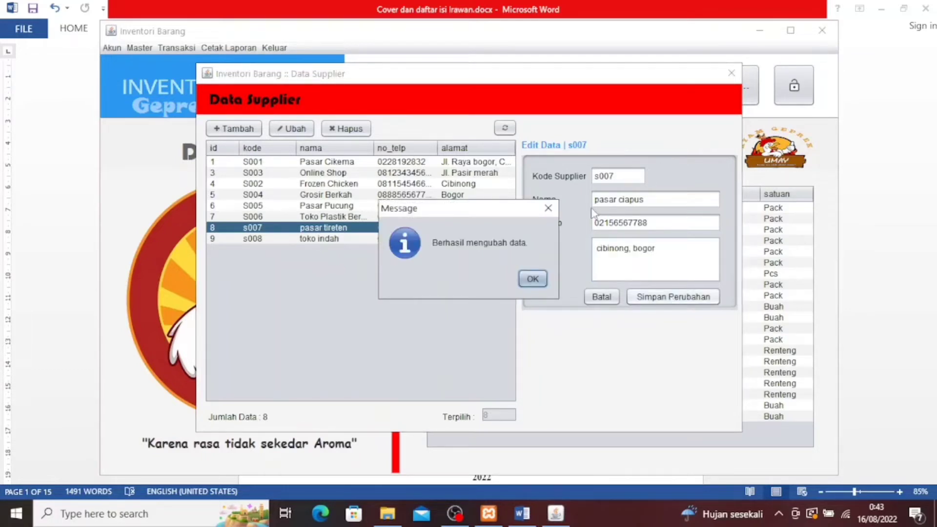
{"action": "left_click", "coordinate": [532, 279]}
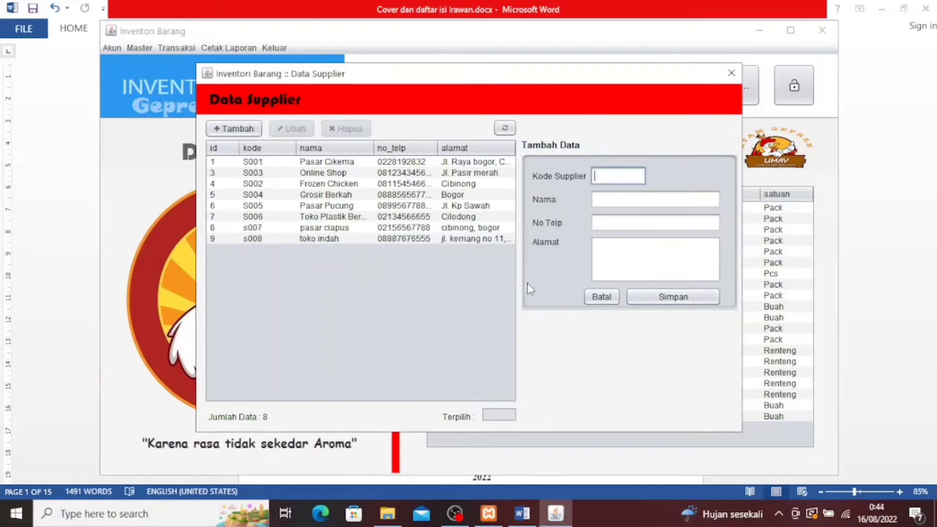
Delete supplier s008 toko indah and confirm the deletion
{"action": "left_click", "coordinate": [337, 240]}
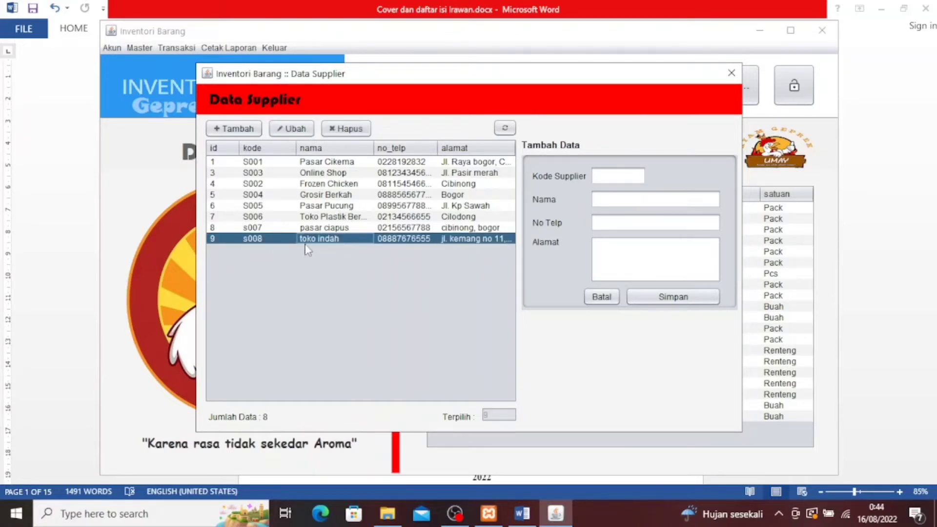
{"action": "left_click", "coordinate": [342, 130]}
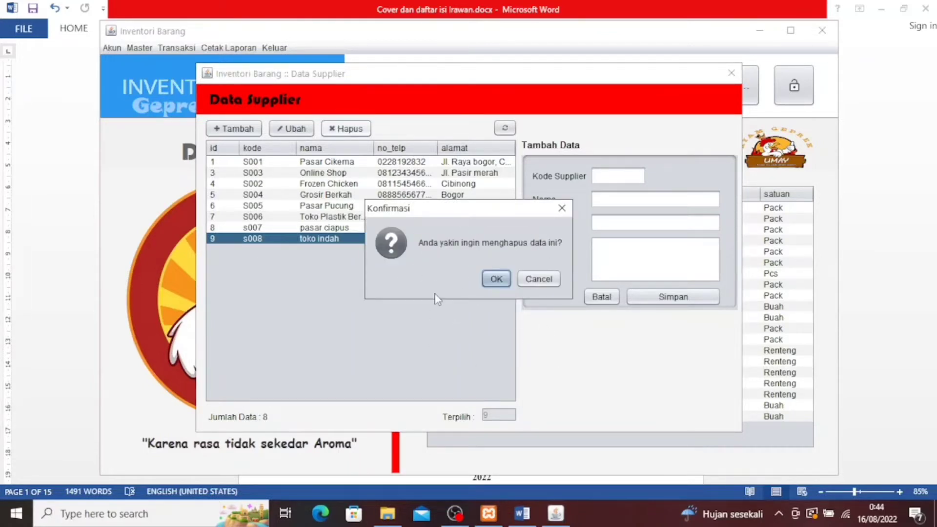
{"action": "left_click", "coordinate": [495, 285]}
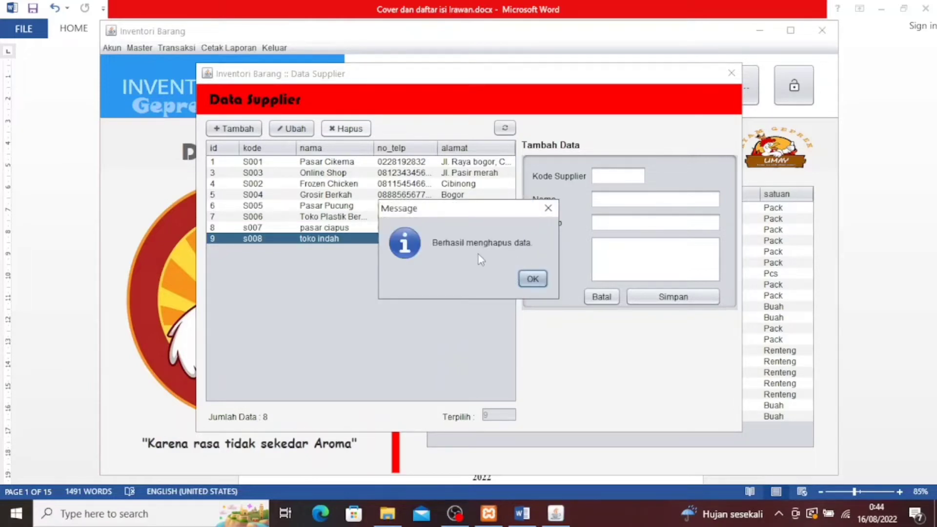
{"action": "left_click", "coordinate": [532, 279]}
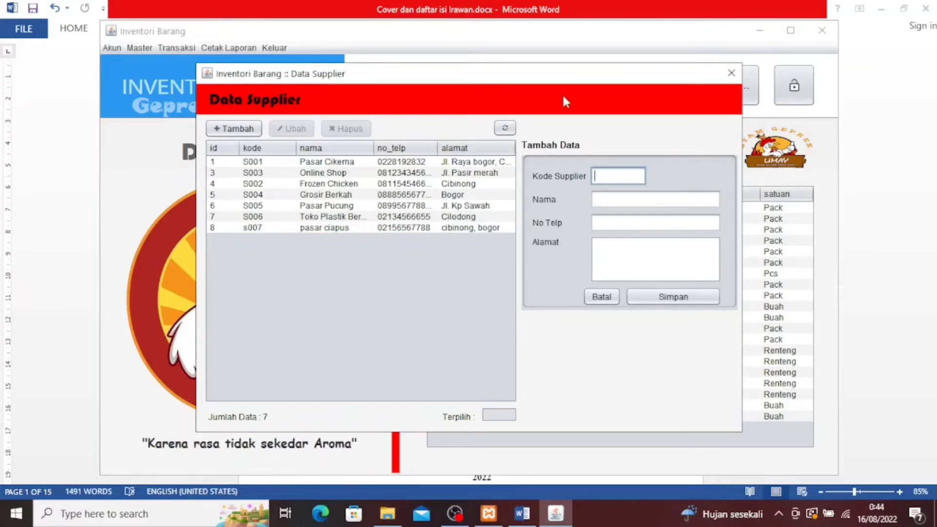
Close Data Supplier and open Data Pelanggan with an empty new-customer form
{"action": "left_click", "coordinate": [728, 79]}
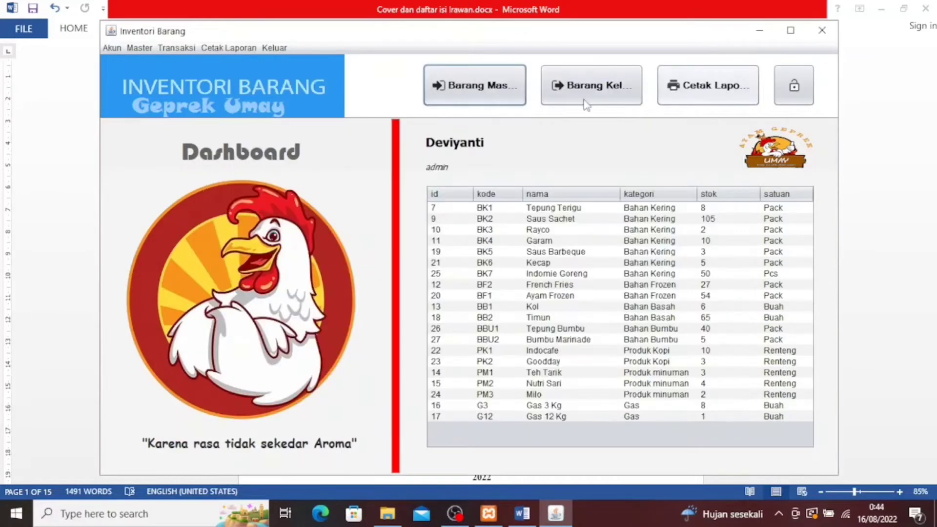
{"action": "left_click", "coordinate": [145, 51]}
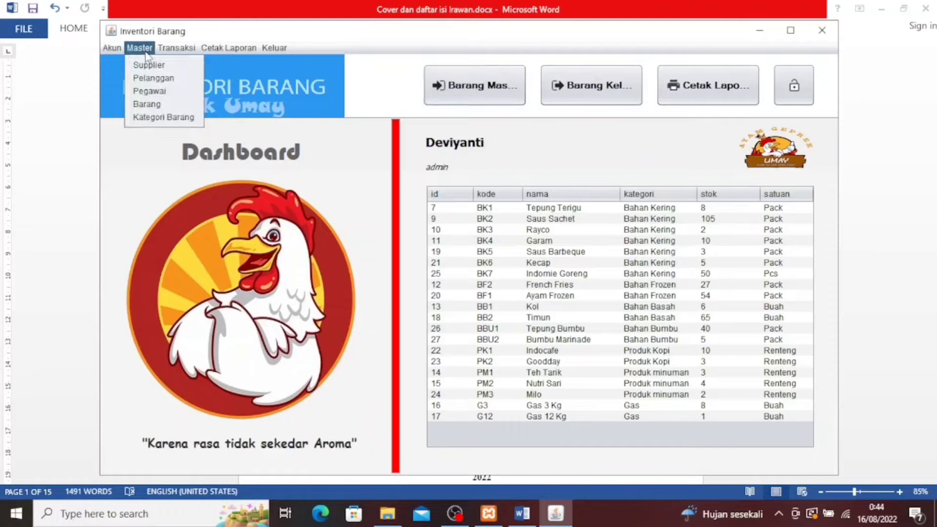
{"action": "left_click", "coordinate": [148, 84]}
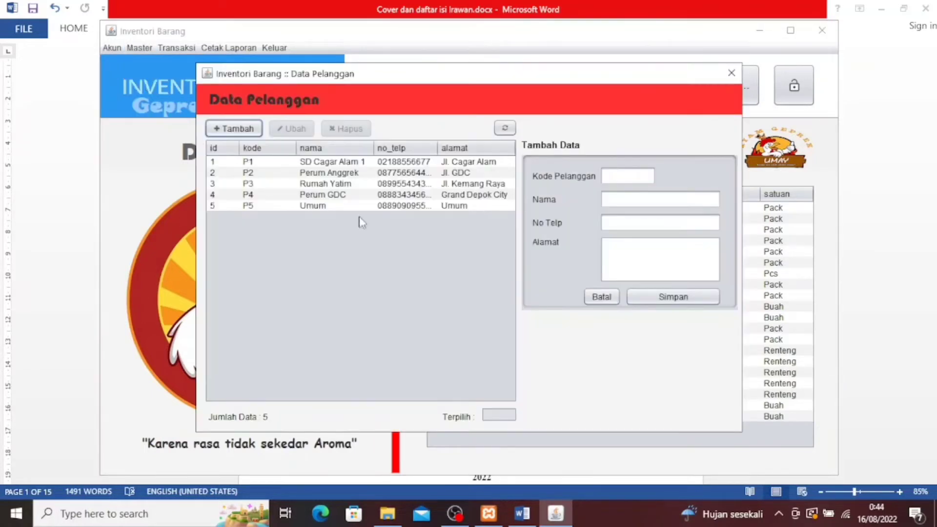
{"action": "left_click", "coordinate": [241, 131]}
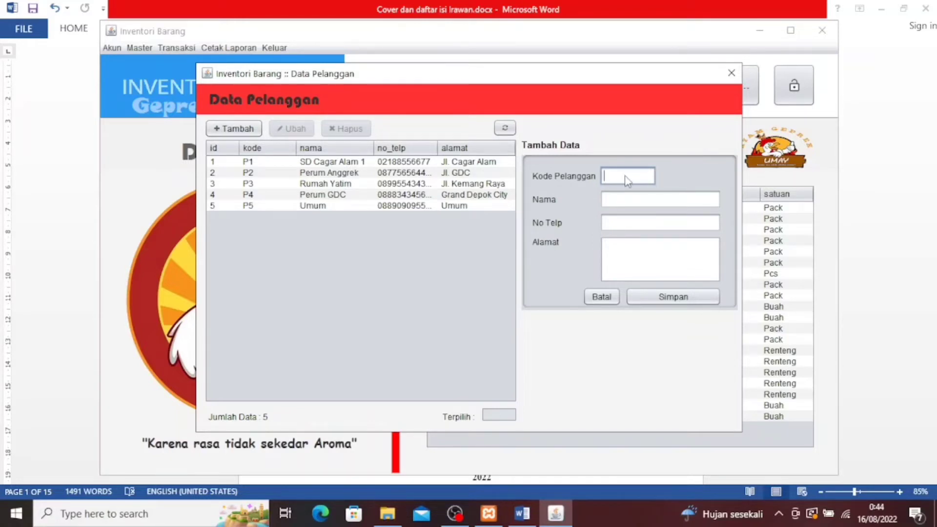
Save customer p6 with the customer's name, phone number and address, then select the new row
{"action": "type", "text": "p6"}
{"action": "left_click", "coordinate": [630, 206]}
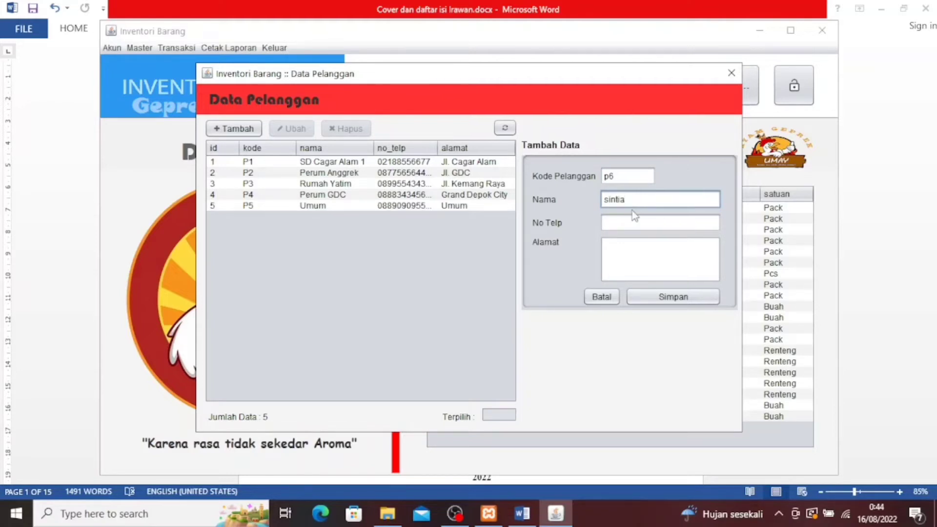
{"action": "left_click", "coordinate": [635, 223]}
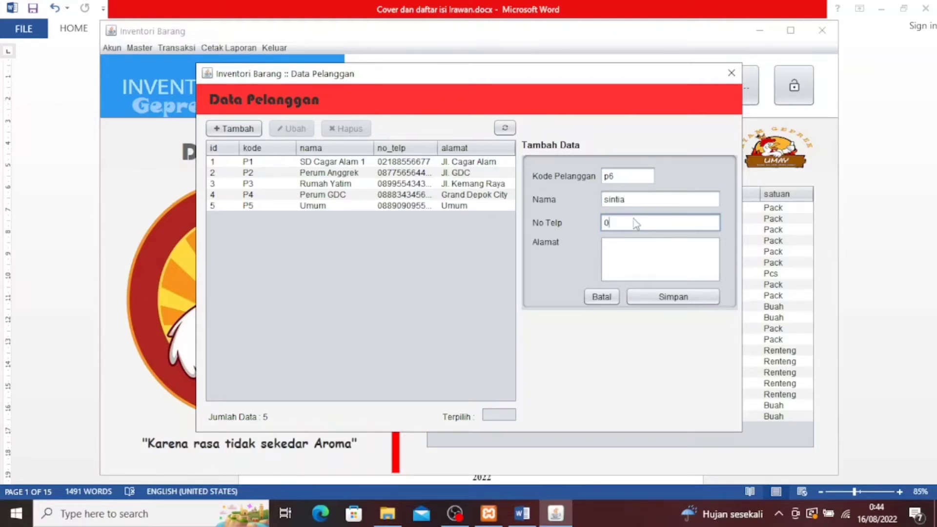
{"action": "left_click", "coordinate": [629, 261]}
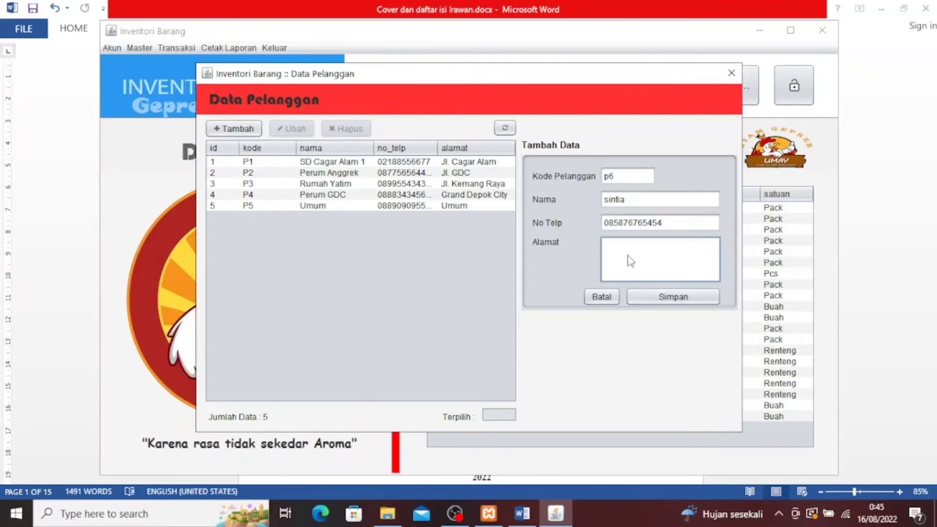
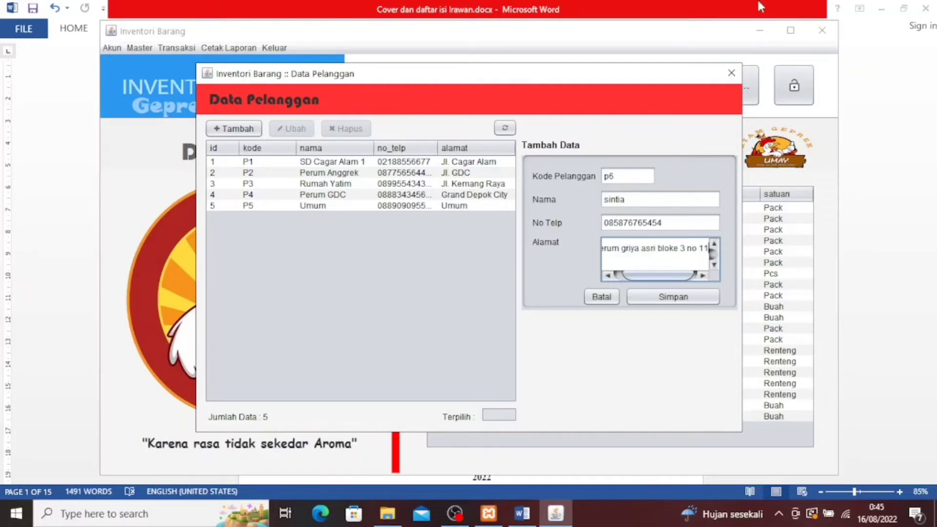
{"action": "left_click", "coordinate": [660, 299]}
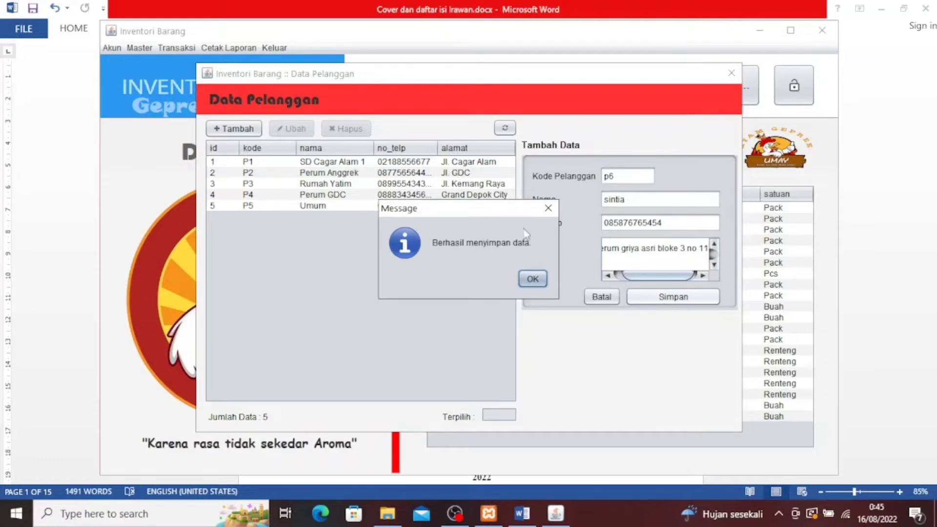
{"action": "left_click", "coordinate": [532, 279]}
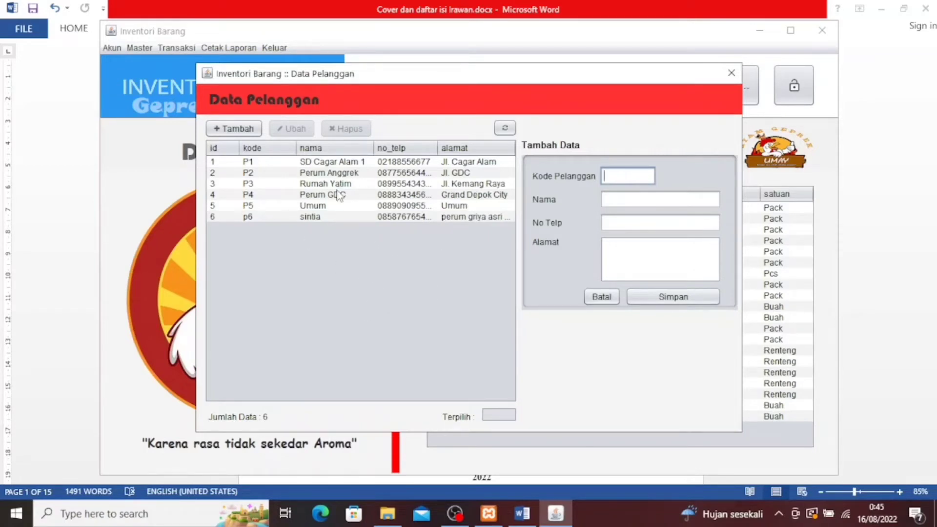
{"action": "left_click", "coordinate": [320, 217]}
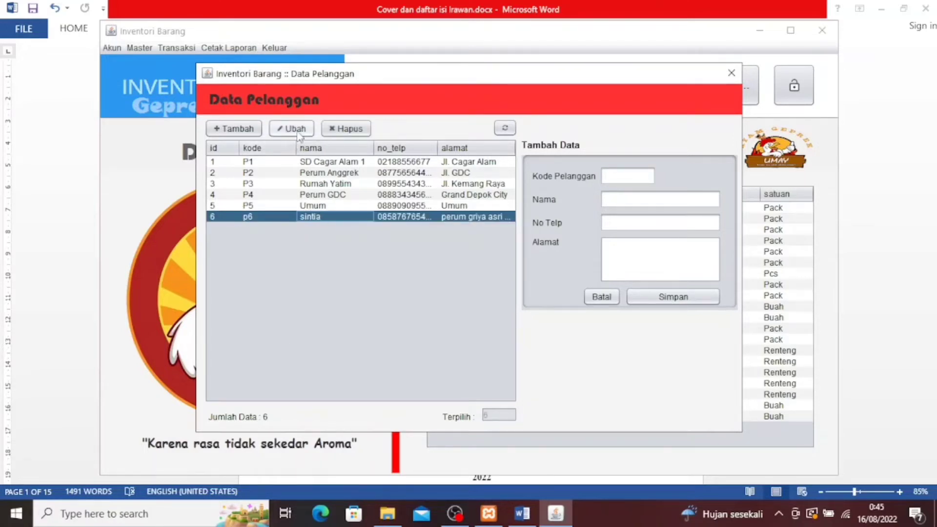
Load customer p6 for editing and change its code to p7
{"action": "left_click", "coordinate": [298, 133]}
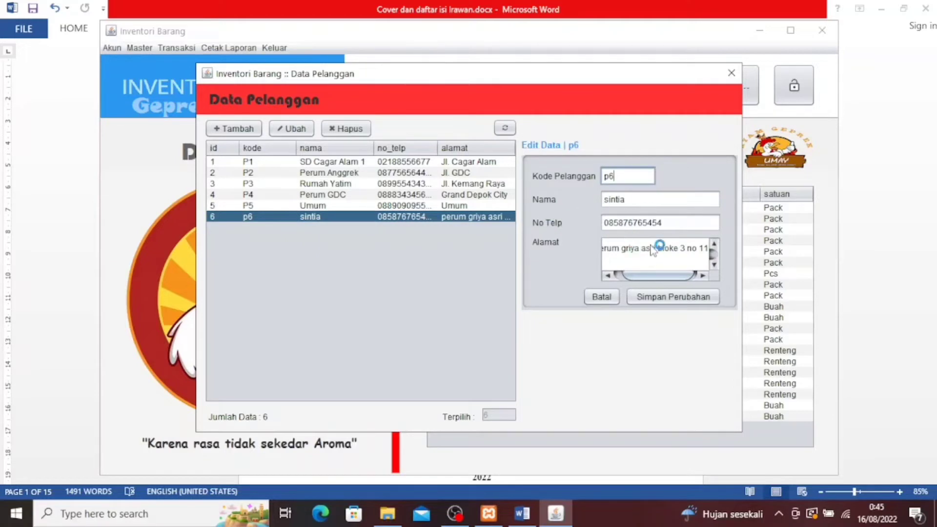
{"action": "left_click", "coordinate": [646, 201]}
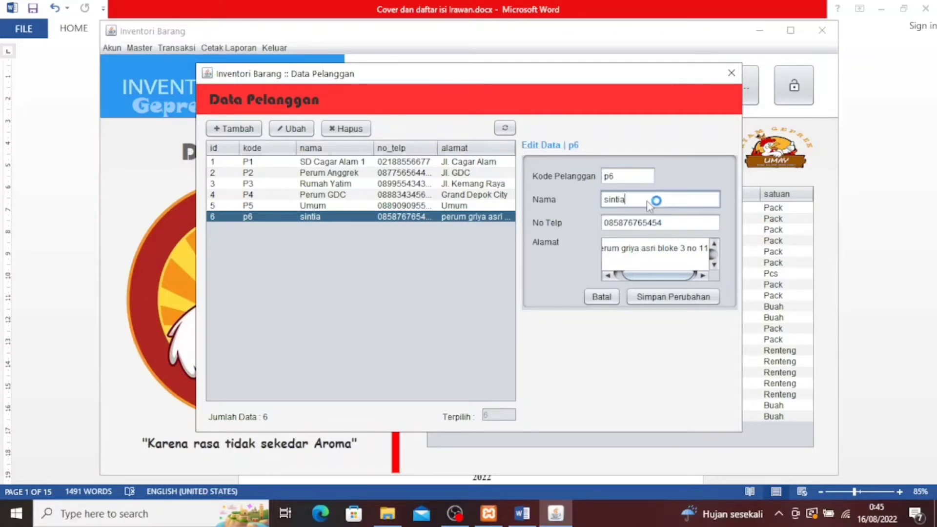
{"action": "left_click", "coordinate": [633, 179]}
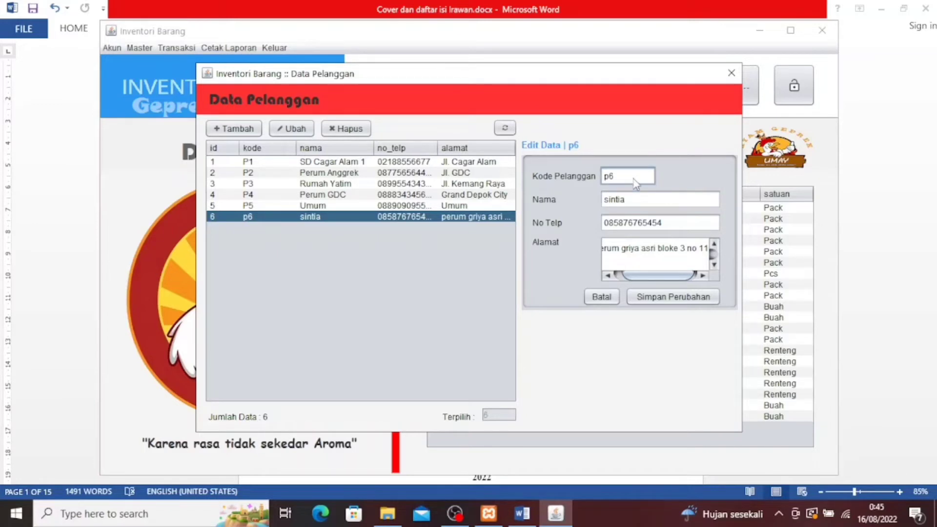
{"action": "key", "text": "BackSpace"}
{"action": "key", "text": "BackSpace"}
{"action": "type", "text": "p7"}
Update the customer's name, phone number and address, and save the changes
{"action": "left_click", "coordinate": [651, 200]}
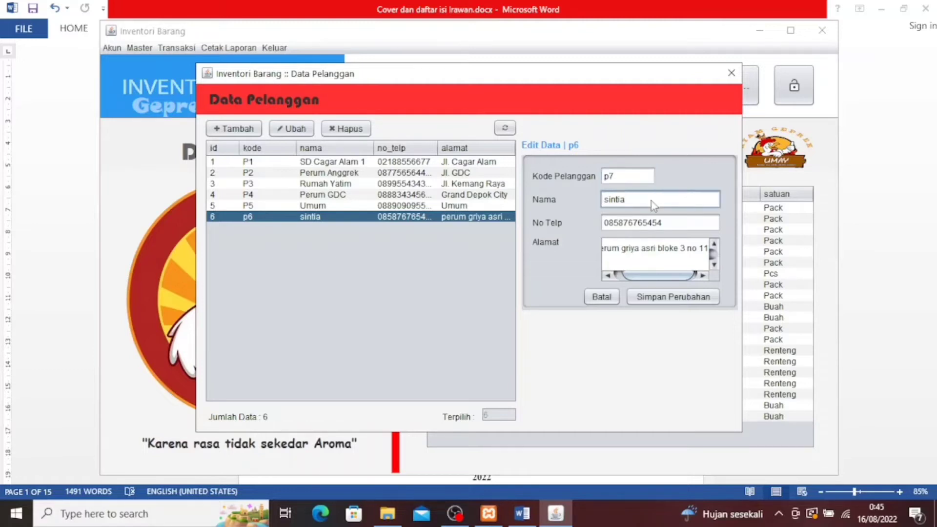
{"action": "key", "text": "BackSpace"}
{"action": "key", "text": "BackSpace"}
{"action": "key", "text": "BackSpace"}
{"action": "key", "text": "BackSpace"}
{"action": "key", "text": "BackSpace"}
{"action": "key", "text": "BackSpace"}
{"action": "type", "text": "cinta"}
{"action": "left_click", "coordinate": [672, 227]}
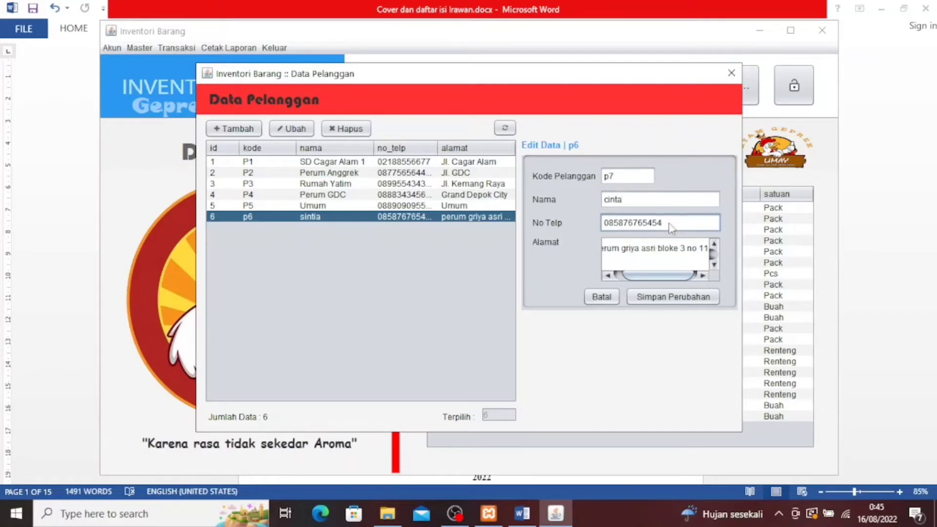
{"action": "key", "text": "BackSpace"}
{"action": "key", "text": "BackSpace"}
{"action": "key", "text": "BackSpace"}
{"action": "key", "text": "BackSpace"}
{"action": "key", "text": "BackSpace"}
{"action": "key", "text": "BackSpace"}
{"action": "key", "text": "BackSpace"}
{"action": "key", "text": "BackSpace"}
{"action": "type", "text": "56567878"}
{"action": "left_click", "coordinate": [689, 253]}
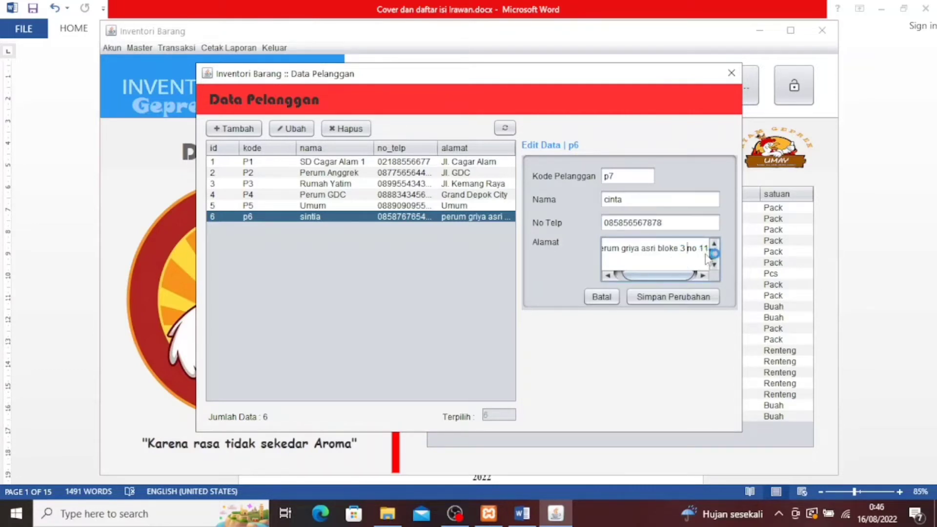
{"action": "type", "text": "4"}
{"action": "left_click", "coordinate": [682, 300]}
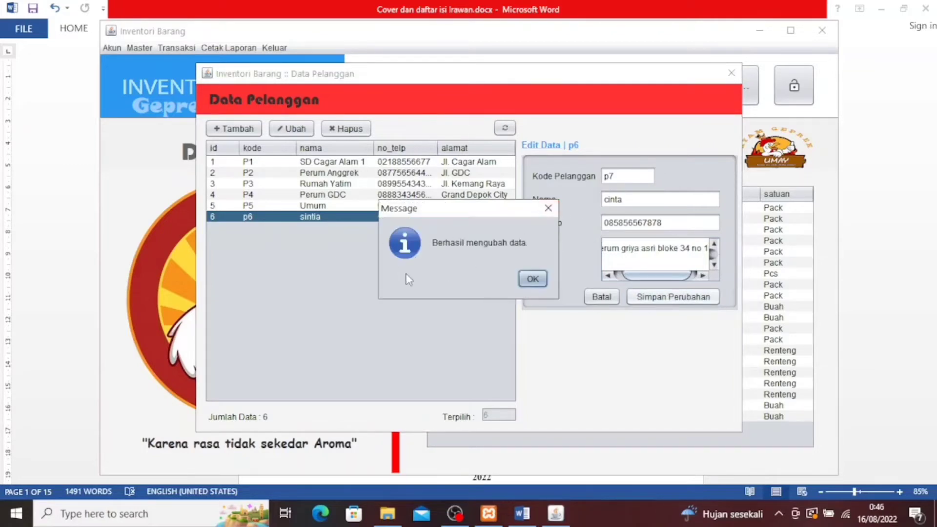
{"action": "left_click", "coordinate": [527, 282]}
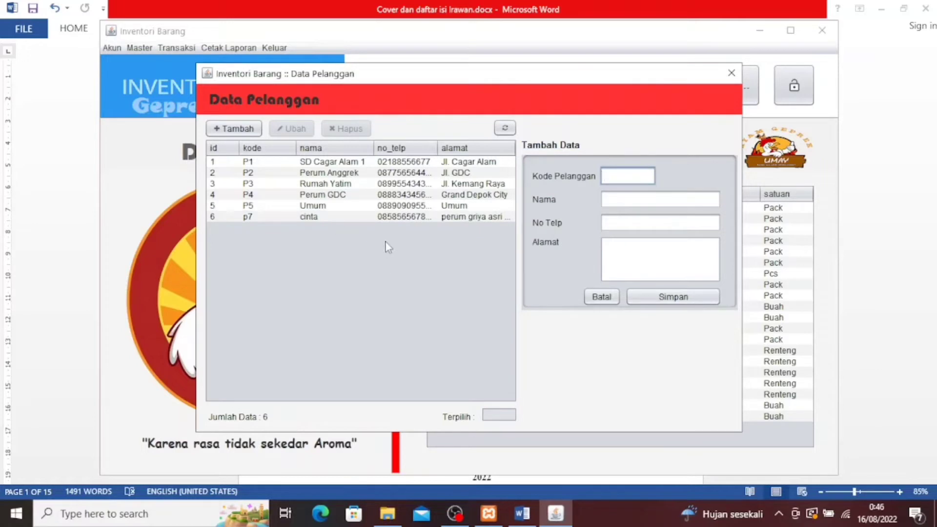
Delete customer p7, leaving five customers, and close the Data Pelanggan window
{"action": "left_click", "coordinate": [339, 216]}
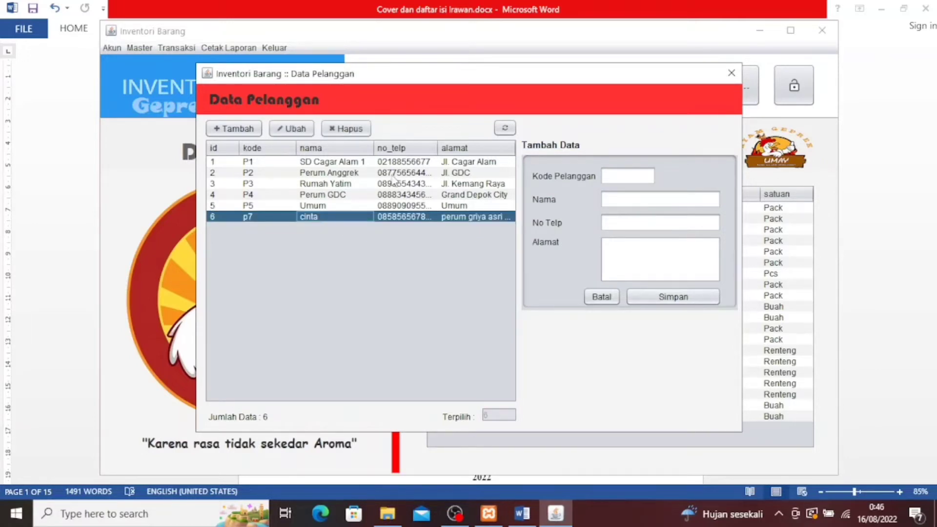
{"action": "left_click", "coordinate": [359, 131]}
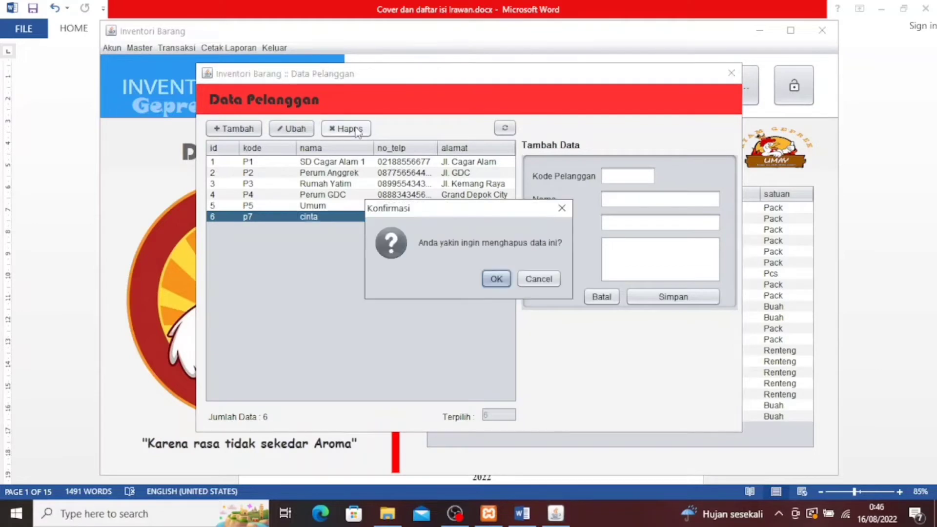
{"action": "left_click", "coordinate": [494, 285]}
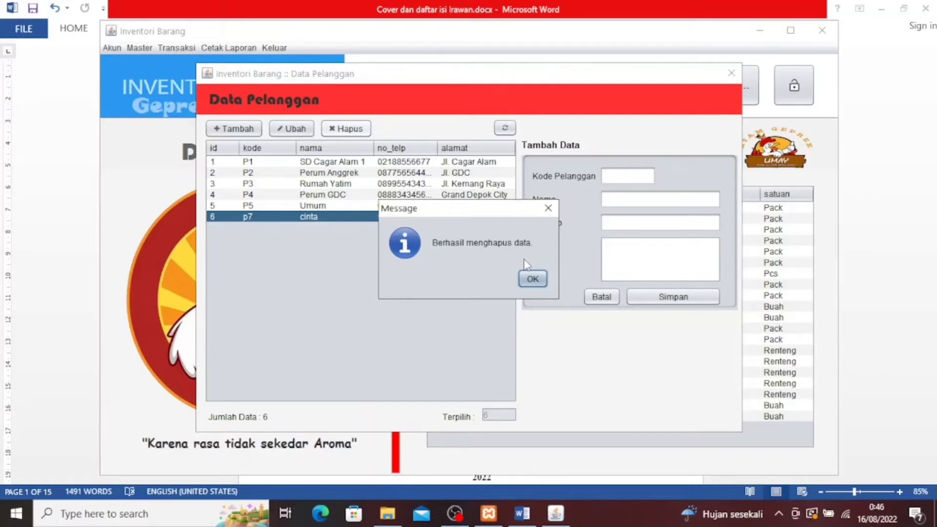
{"action": "left_click", "coordinate": [532, 279]}
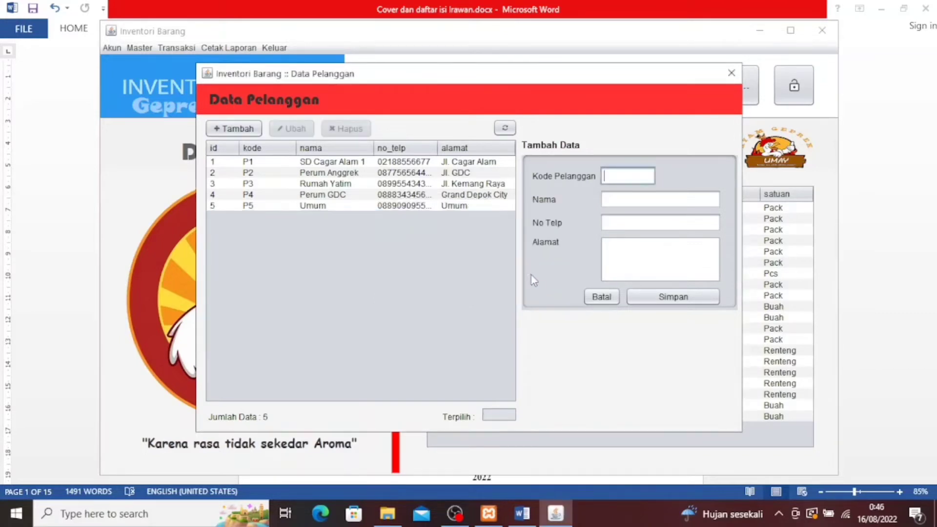
{"action": "left_click", "coordinate": [723, 83]}
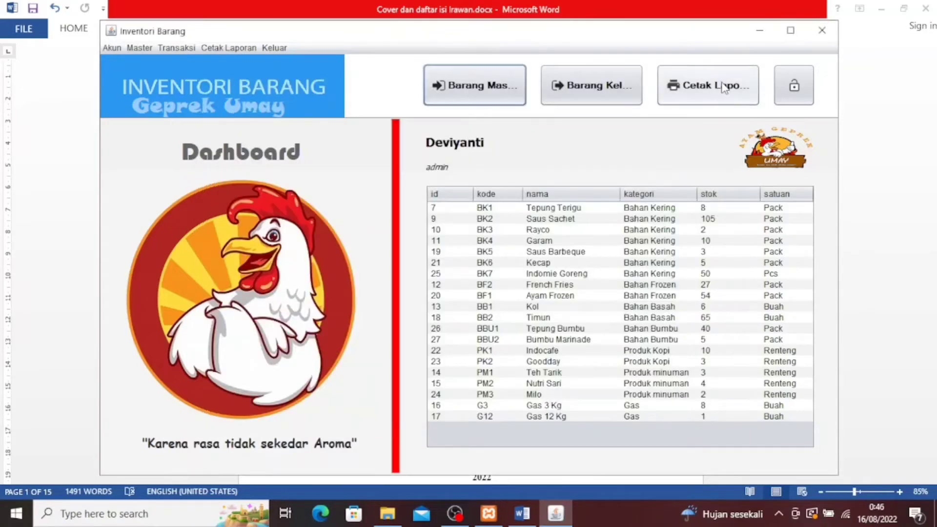
Open Master > Barang and start a new item with code bb3
{"action": "left_click", "coordinate": [142, 48]}
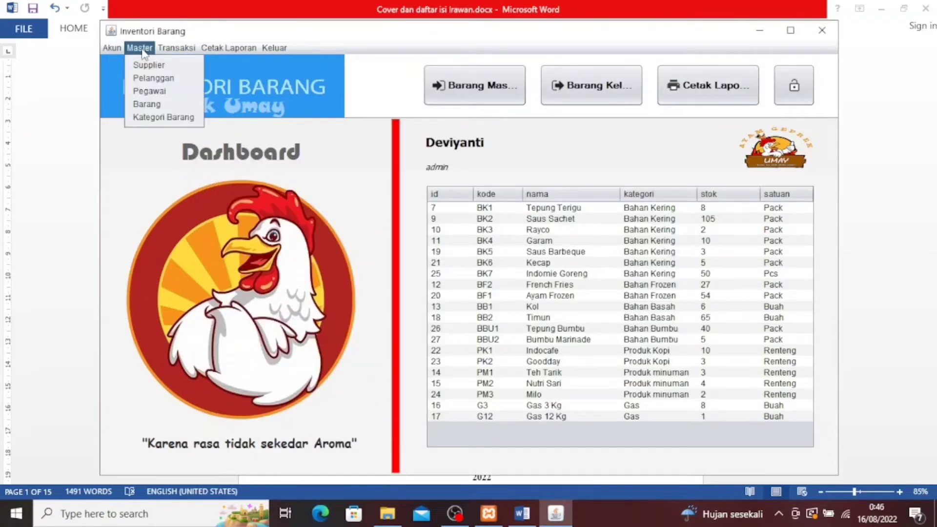
{"action": "left_click", "coordinate": [153, 106]}
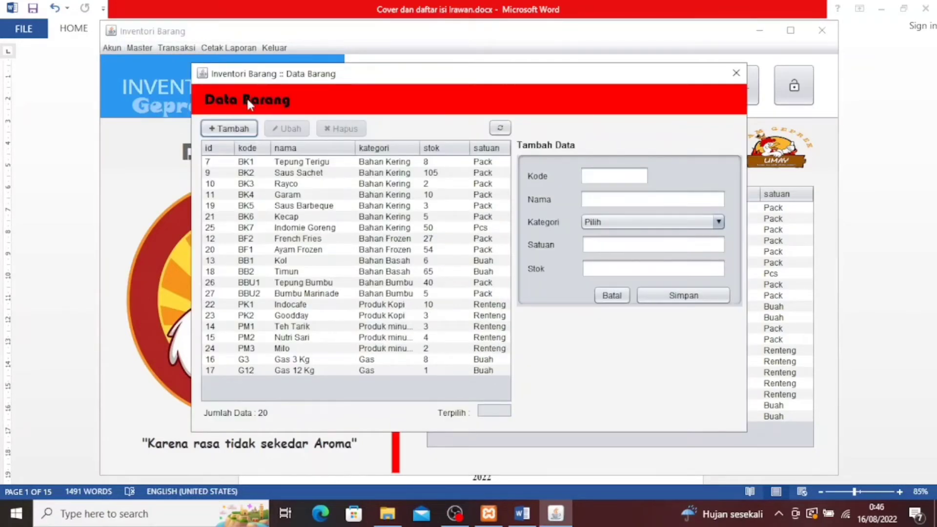
{"action": "left_click", "coordinate": [231, 134]}
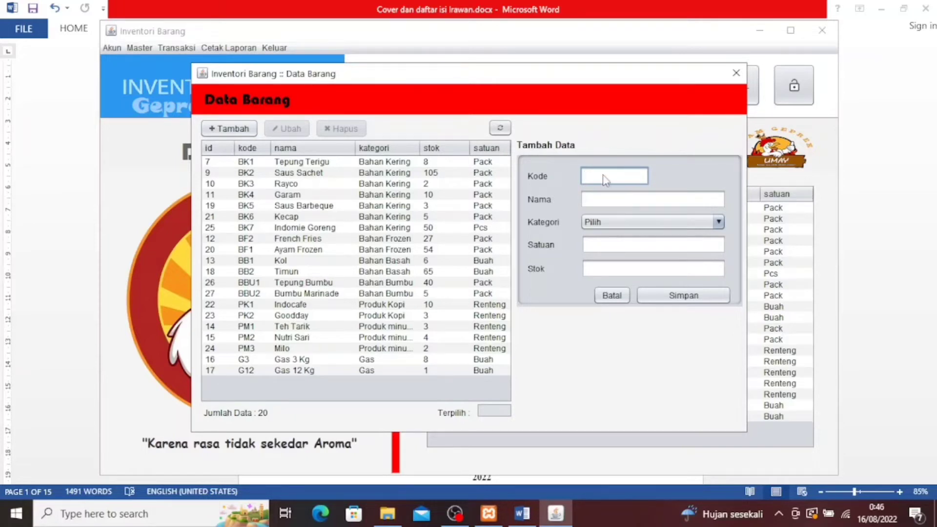
{"action": "type", "text": "bb4"}
{"action": "key", "text": "BackSpace"}
{"action": "type", "text": "3"}
Enter name bombay, category Bahan Basah, unit pcs and stock 50, then save the item
{"action": "left_click", "coordinate": [605, 204]}
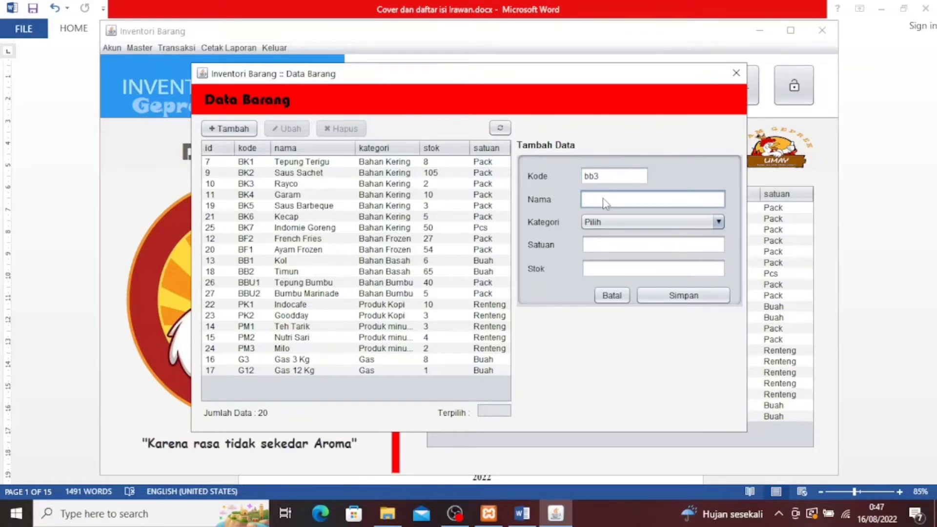
{"action": "type", "text": "b"}
{"action": "type", "text": "omn"}
{"action": "type", "text": "ay"}
{"action": "left_click", "coordinate": [629, 222]}
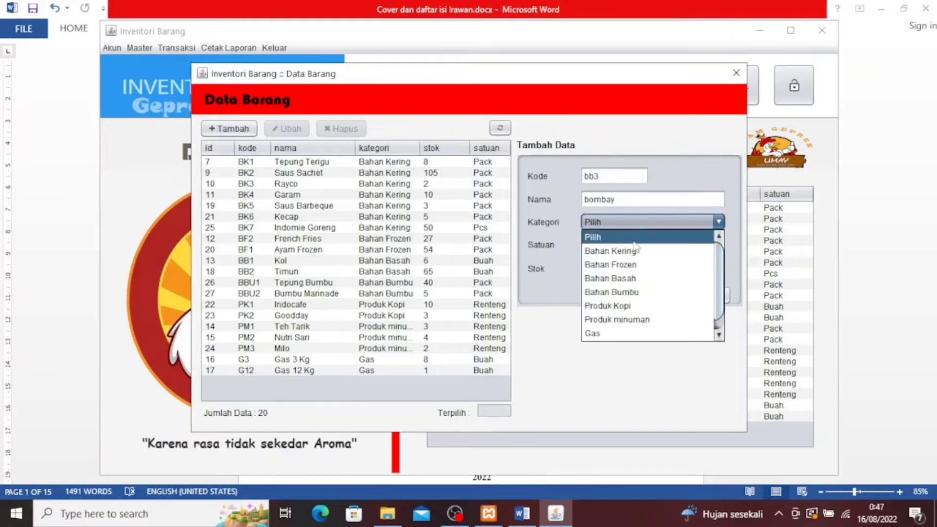
{"action": "left_click", "coordinate": [642, 280]}
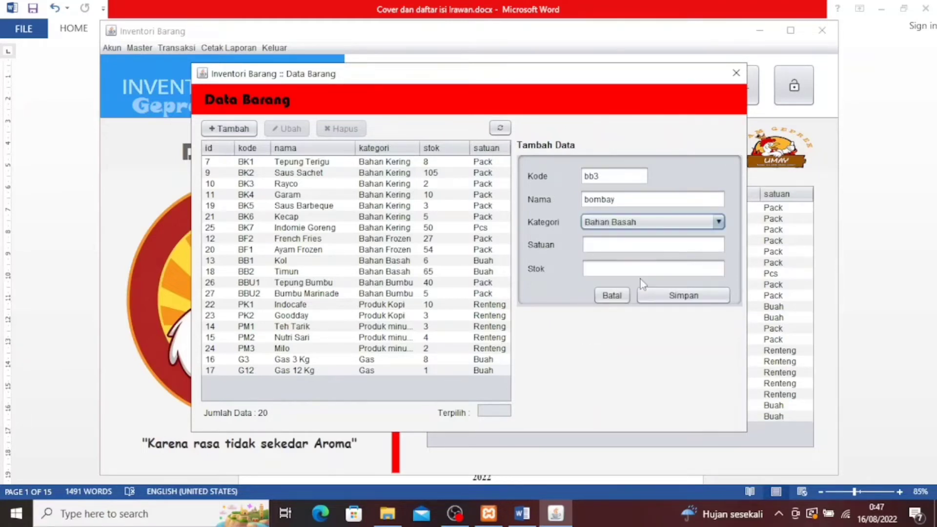
{"action": "left_click", "coordinate": [648, 245]}
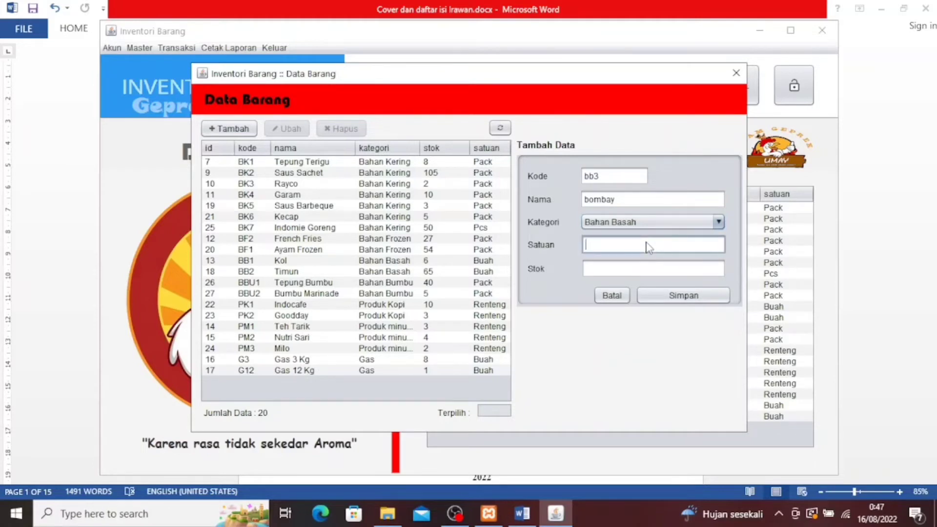
{"action": "type", "text": "pcs"}
{"action": "left_click", "coordinate": [639, 272]}
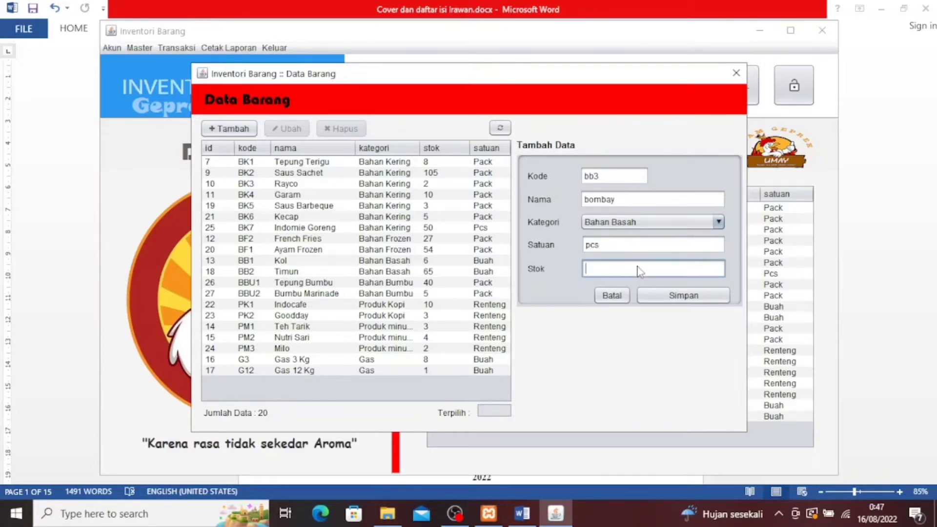
{"action": "type", "text": "50"}
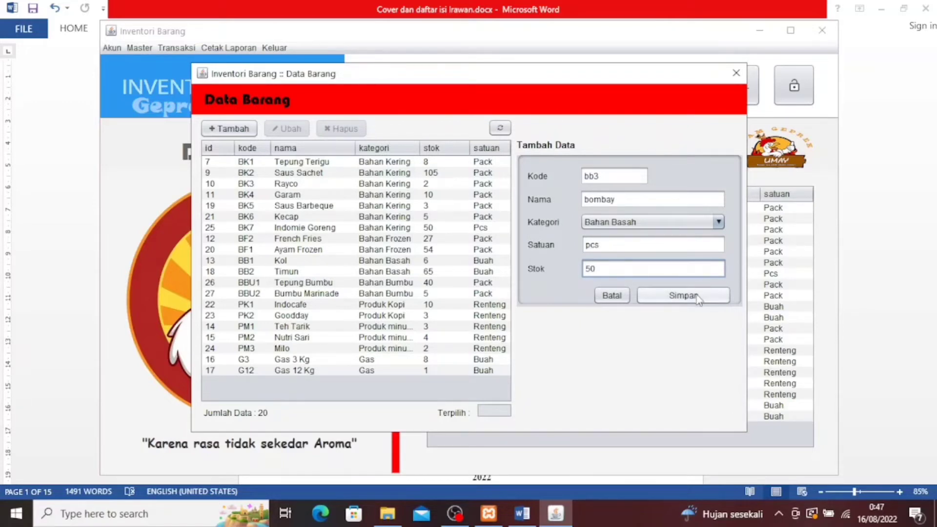
{"action": "left_click", "coordinate": [698, 297]}
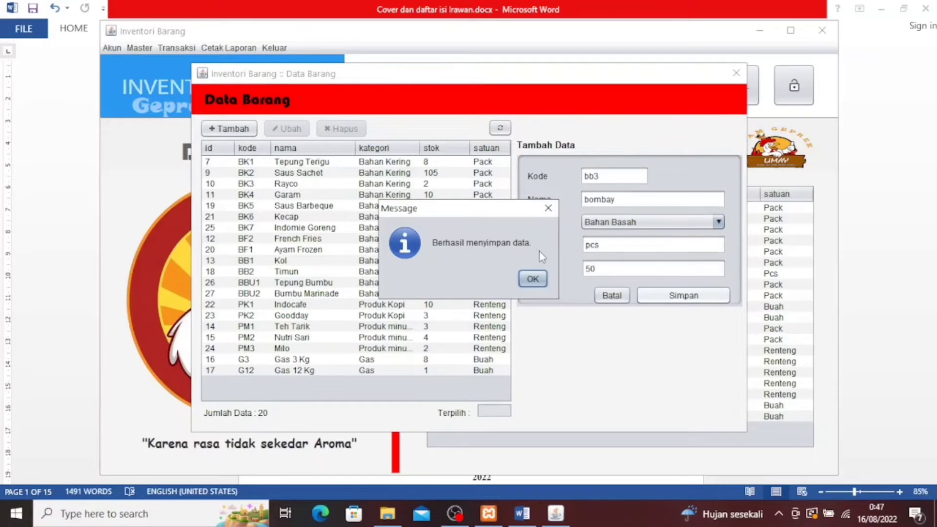
{"action": "left_click", "coordinate": [533, 280]}
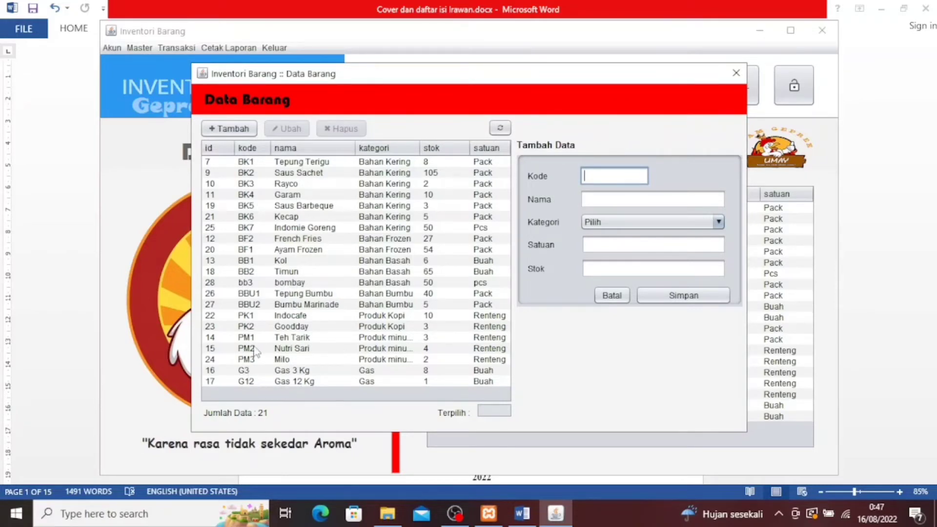
Edit the Kol item to name Kol putih, category Bahan Basah, and stock 10
{"action": "left_click", "coordinate": [283, 263]}
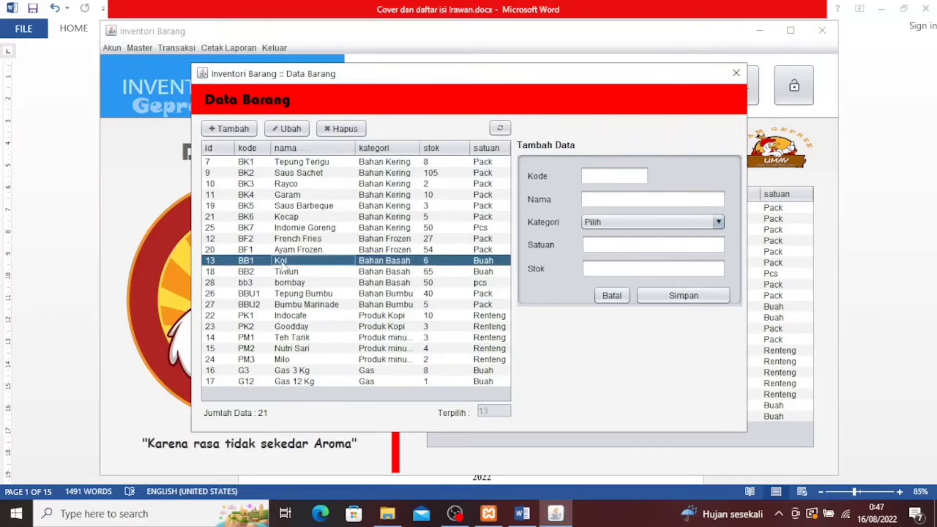
{"action": "left_click", "coordinate": [295, 129]}
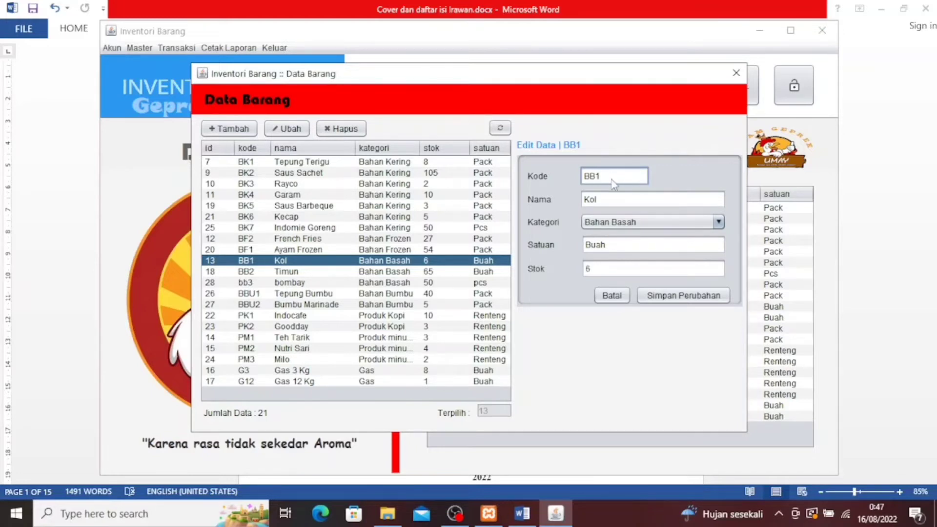
{"action": "key", "text": "BackSpace"}
{"action": "type", "text": "2"}
{"action": "left_click", "coordinate": [632, 200]}
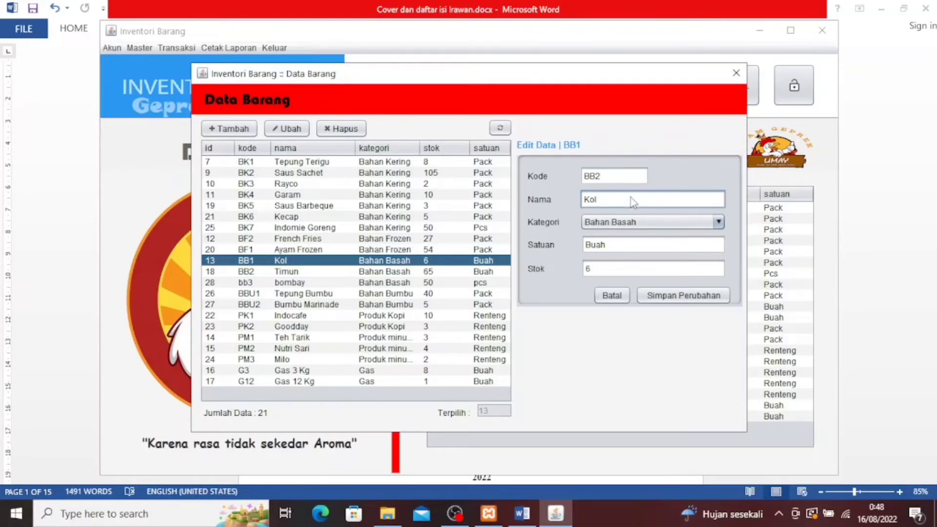
{"action": "type", "text": "putih"}
{"action": "left_click", "coordinate": [643, 223]}
{"action": "left_click", "coordinate": [643, 223]}
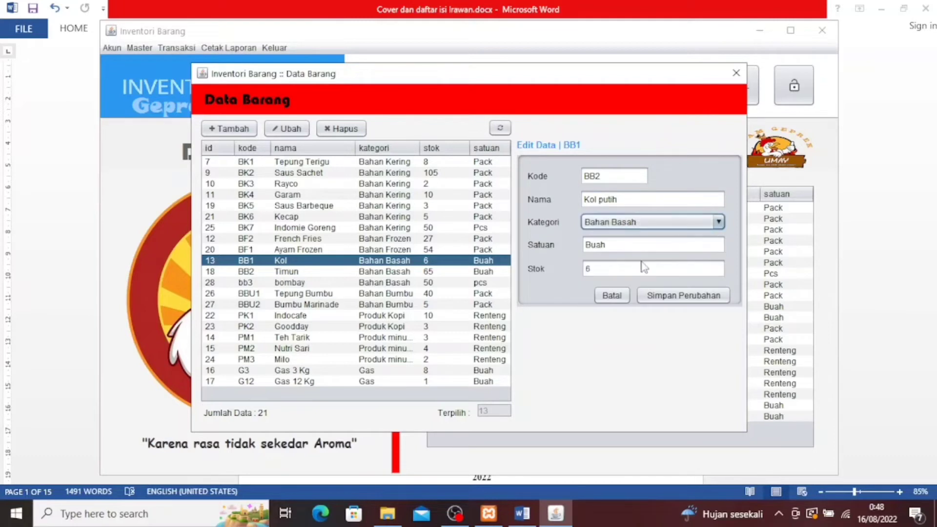
{"action": "left_click", "coordinate": [623, 249]}
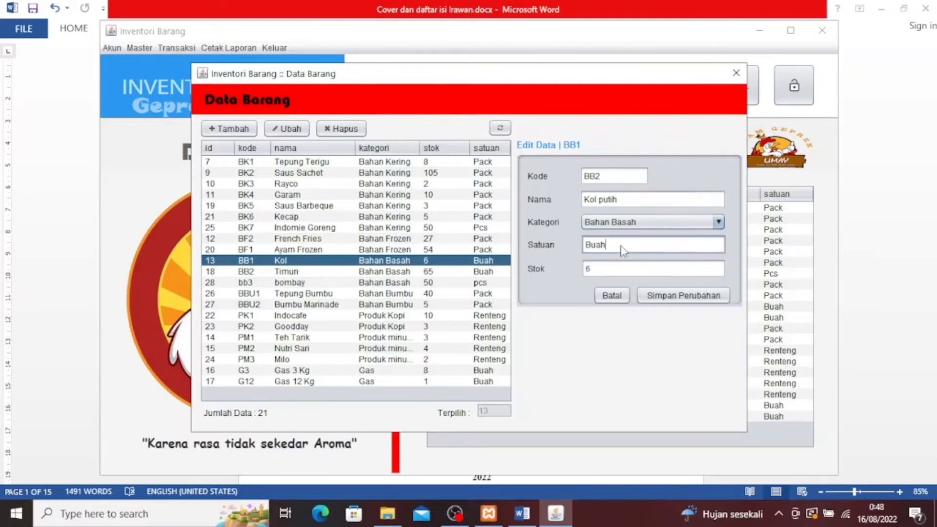
{"action": "left_click", "coordinate": [614, 275]}
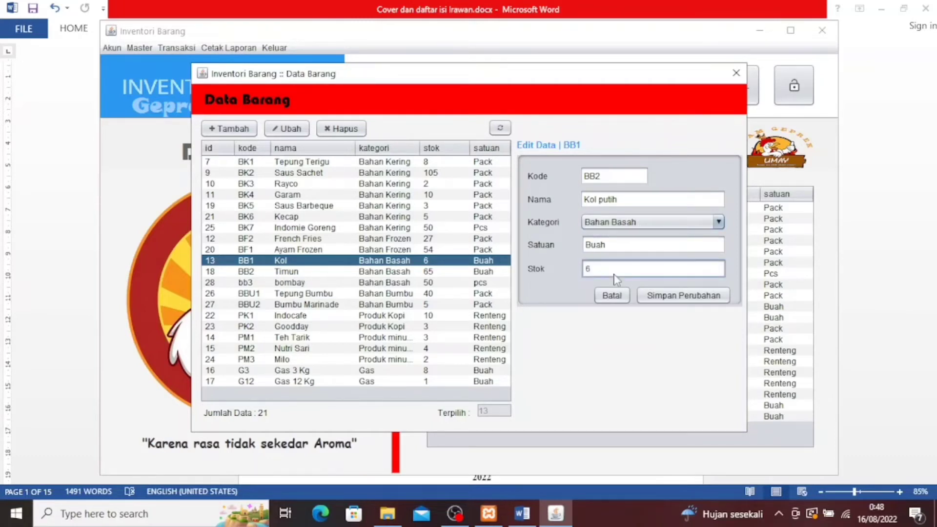
{"action": "key", "text": "BackSpace"}
{"action": "type", "text": "10"}
Save the Kol item, correct the duplicate code to BB5, and save again
{"action": "left_click", "coordinate": [687, 297]}
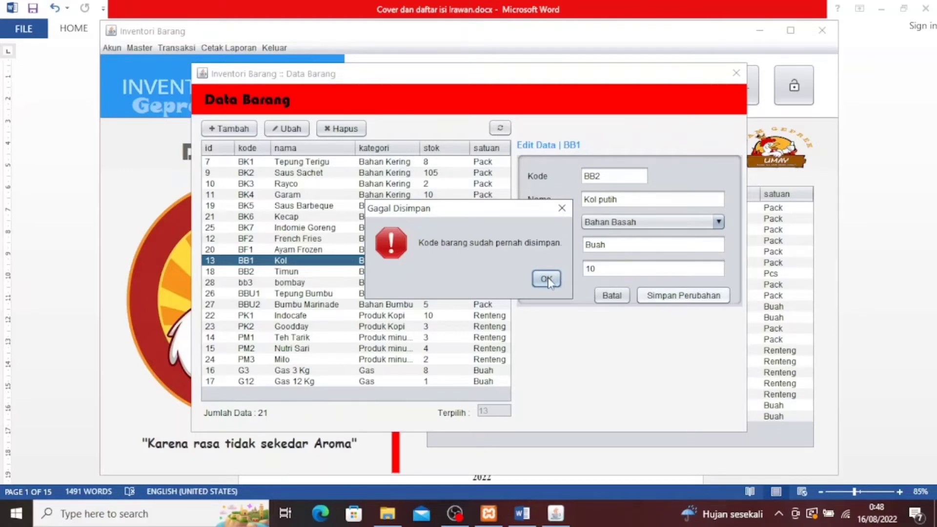
{"action": "left_click", "coordinate": [548, 282]}
{"action": "left_click", "coordinate": [608, 175]}
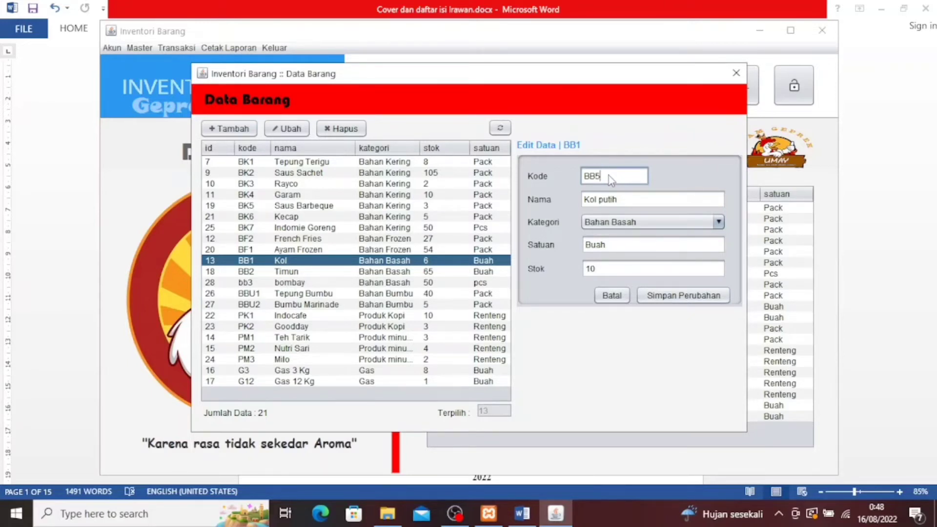
{"action": "left_click", "coordinate": [688, 296]}
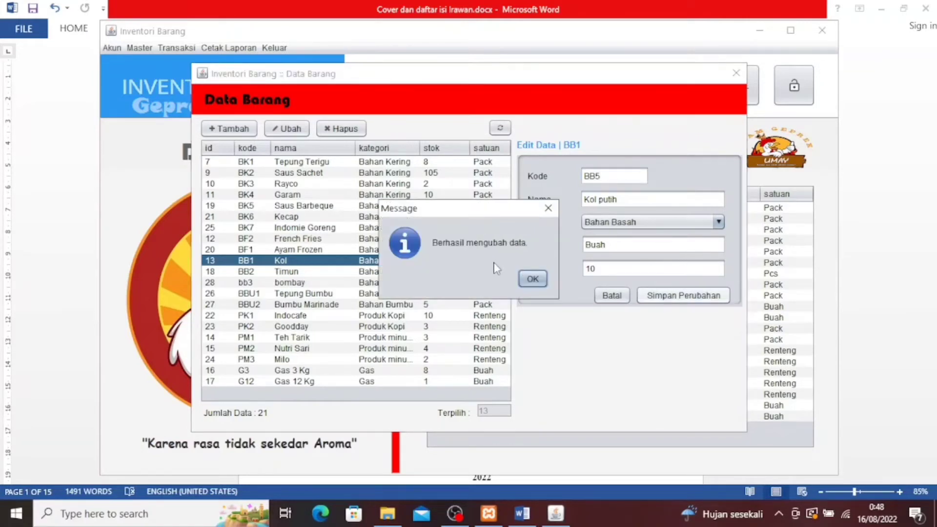
{"action": "left_click", "coordinate": [533, 279]}
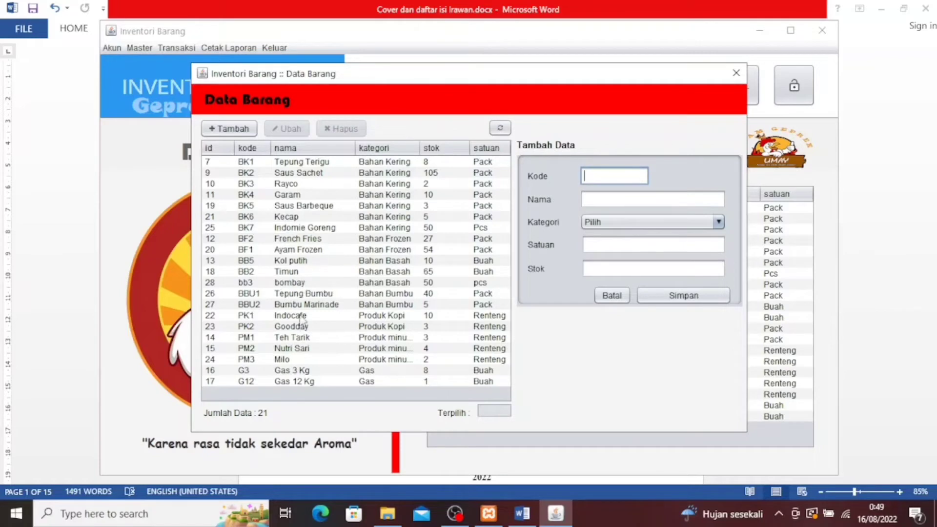
Delete item bb3 bombay, leaving 20 items, and close the Data Barang window
{"action": "left_click", "coordinate": [296, 283]}
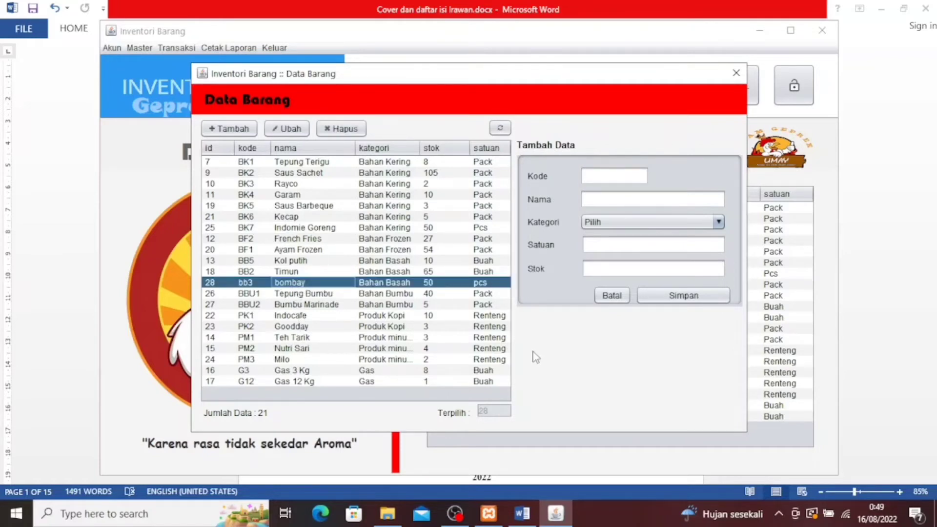
{"action": "left_click", "coordinate": [334, 129]}
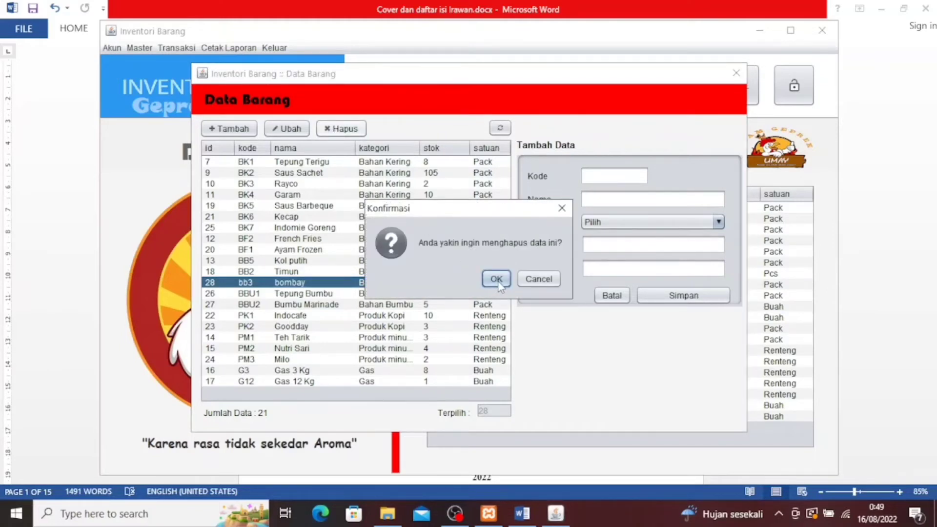
{"action": "left_click", "coordinate": [497, 279]}
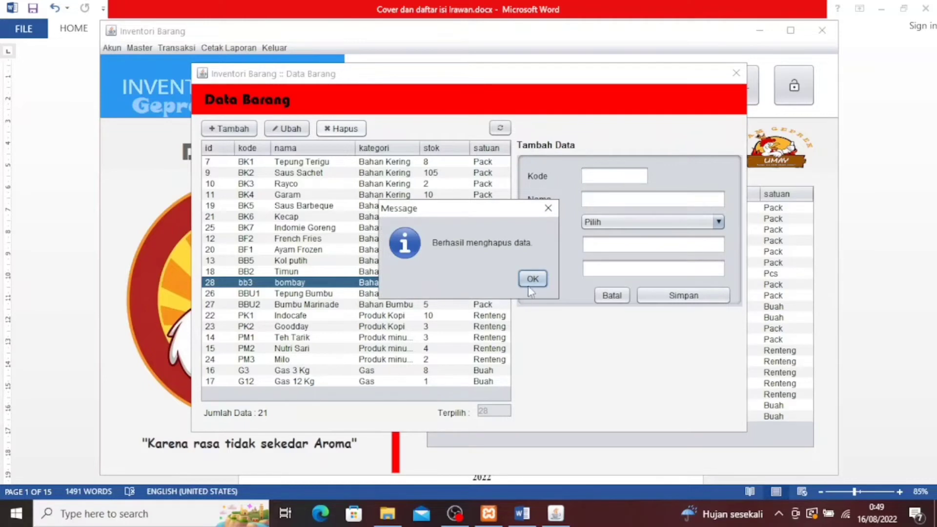
{"action": "left_click", "coordinate": [531, 282]}
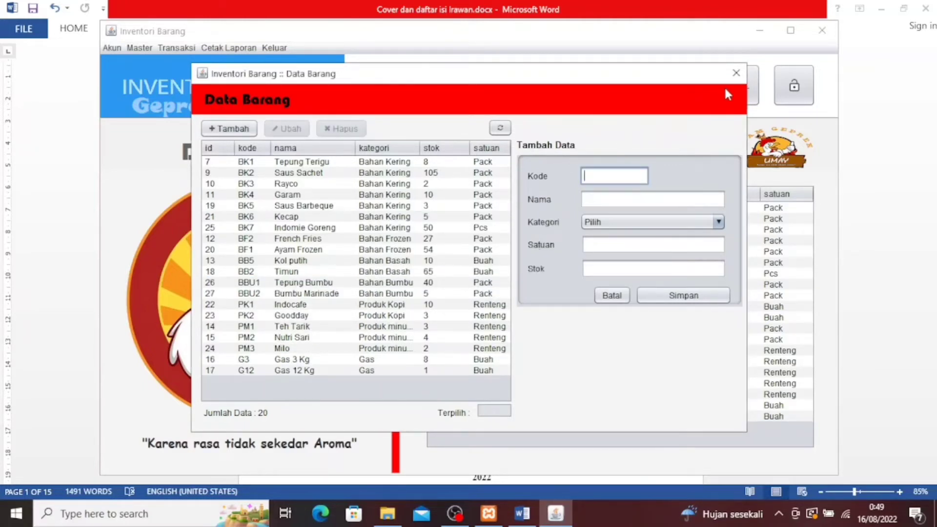
{"action": "left_click", "coordinate": [739, 80]}
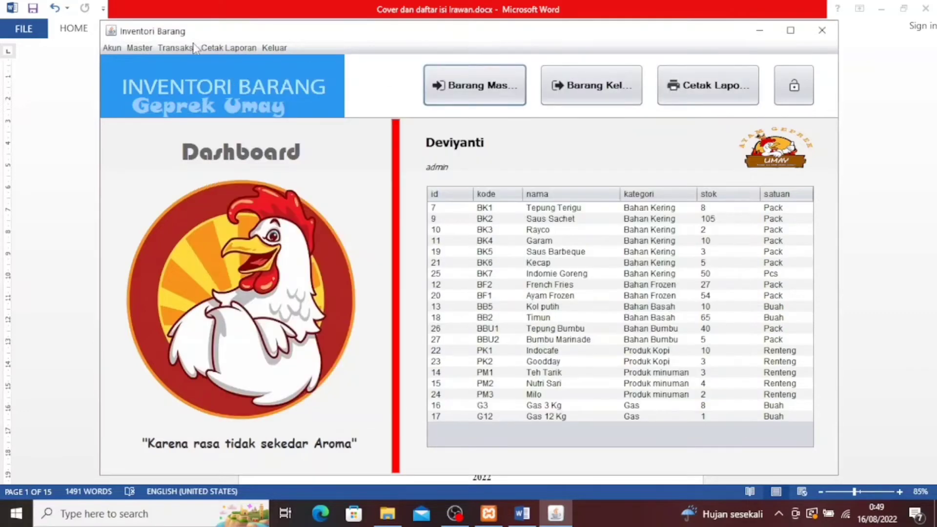
Open Master > Kategori Barang and add category 'Barang sortir' on rack 11
{"action": "left_click", "coordinate": [140, 47]}
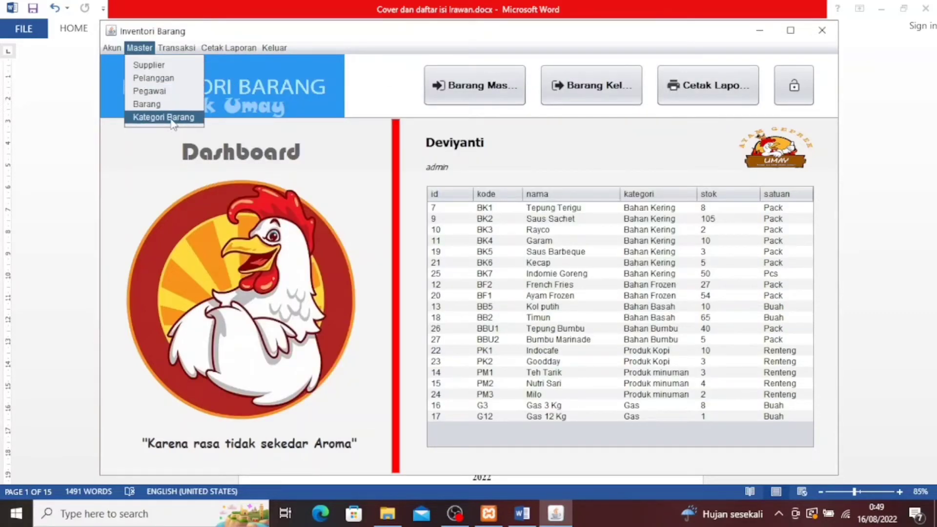
{"action": "left_click", "coordinate": [171, 119]}
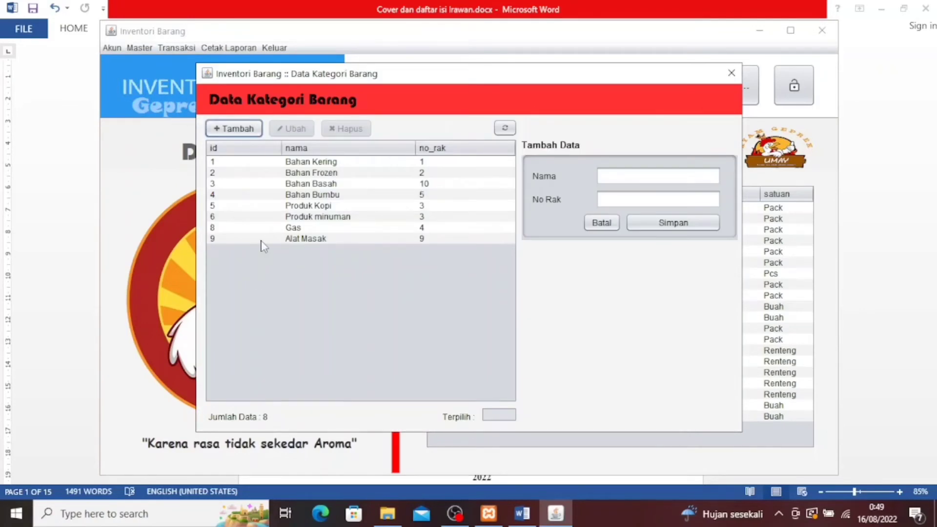
{"action": "left_click", "coordinate": [229, 133]}
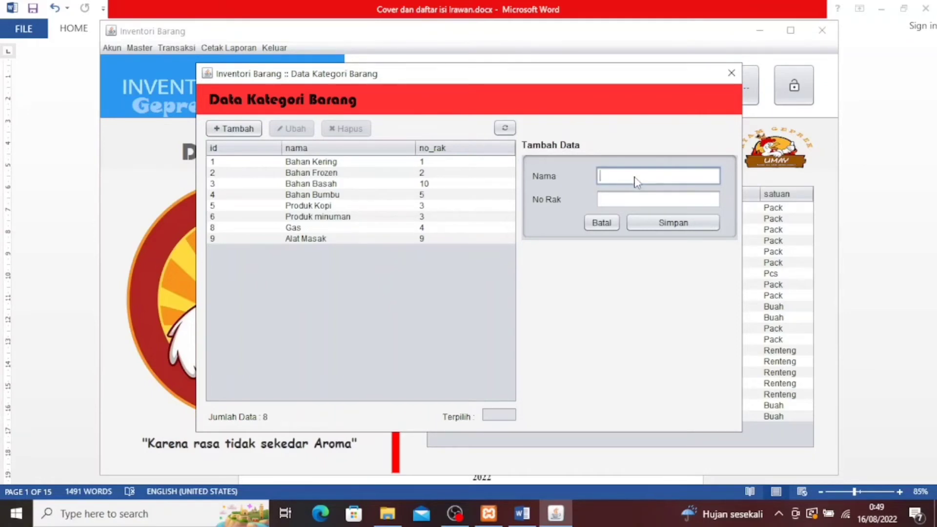
{"action": "type", "text": "Barang"}
{"action": "type", "text": "sortir"}
{"action": "left_click", "coordinate": [647, 200]}
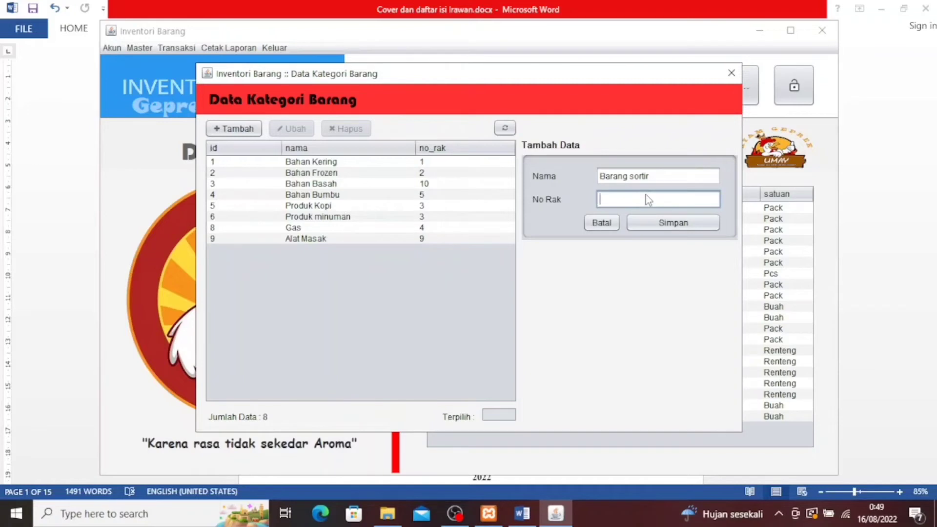
{"action": "type", "text": "11"}
{"action": "left_click", "coordinate": [693, 225]}
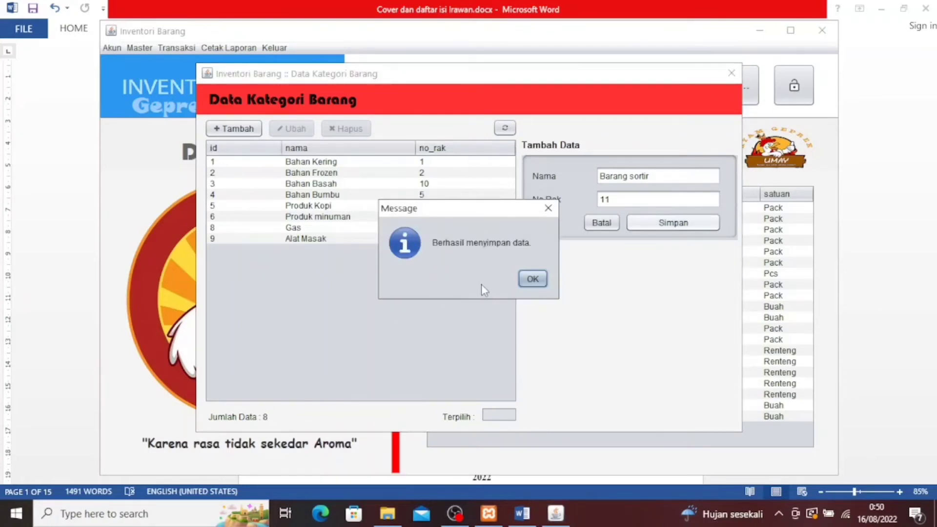
{"action": "left_click", "coordinate": [532, 280]}
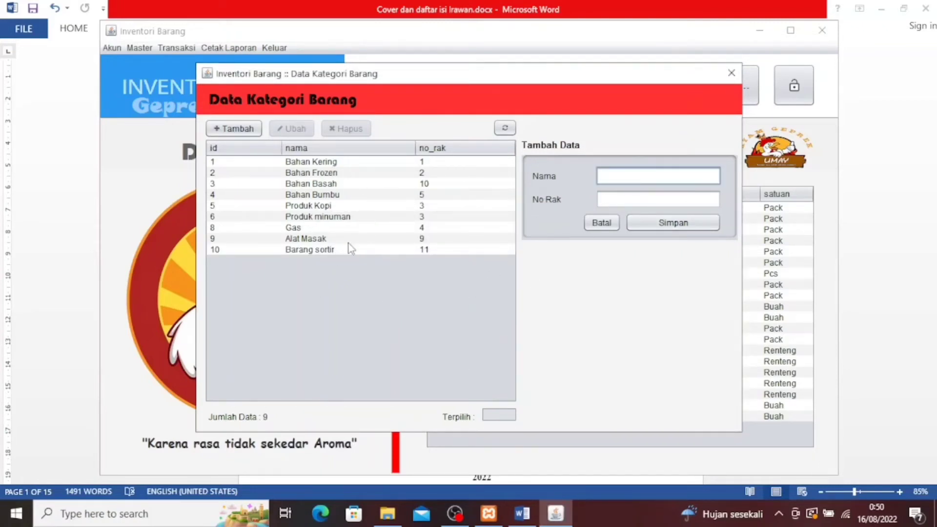
Rename category Gas to 'Gas 3 dan 12', change its rack from 4 to 14, and save
{"action": "left_click", "coordinate": [306, 227]}
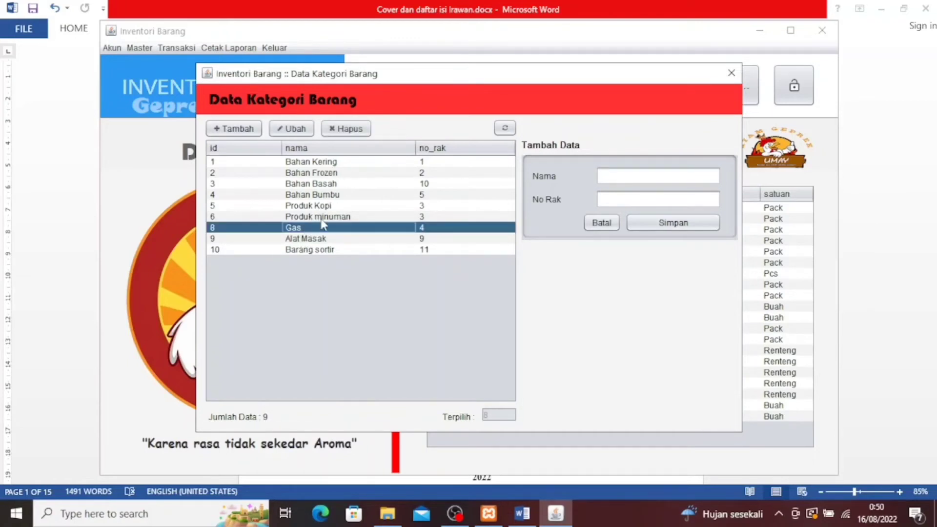
{"action": "left_click", "coordinate": [297, 129]}
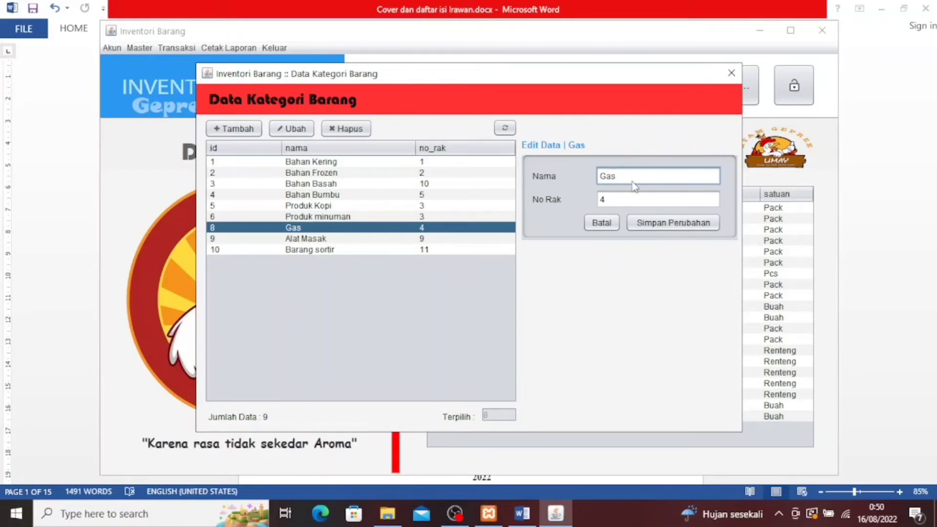
{"action": "type", "text": "3 dan 12"}
{"action": "left_click", "coordinate": [623, 202]}
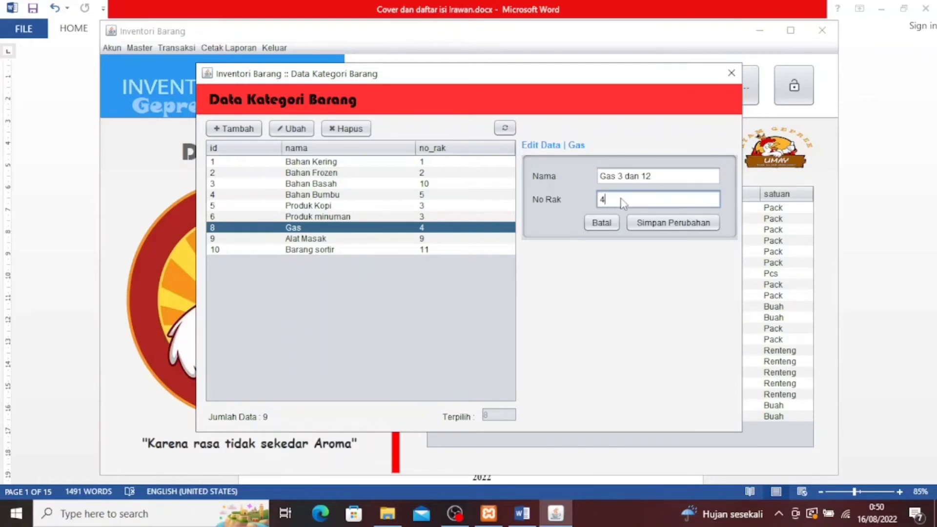
{"action": "key", "text": "BackSpace"}
{"action": "type", "text": "14"}
{"action": "left_click", "coordinate": [679, 231]}
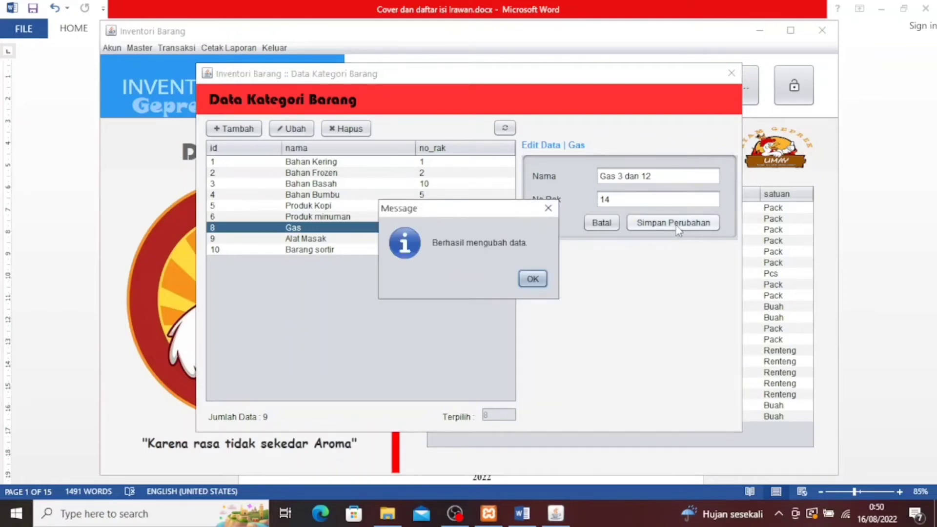
{"action": "left_click", "coordinate": [532, 280]}
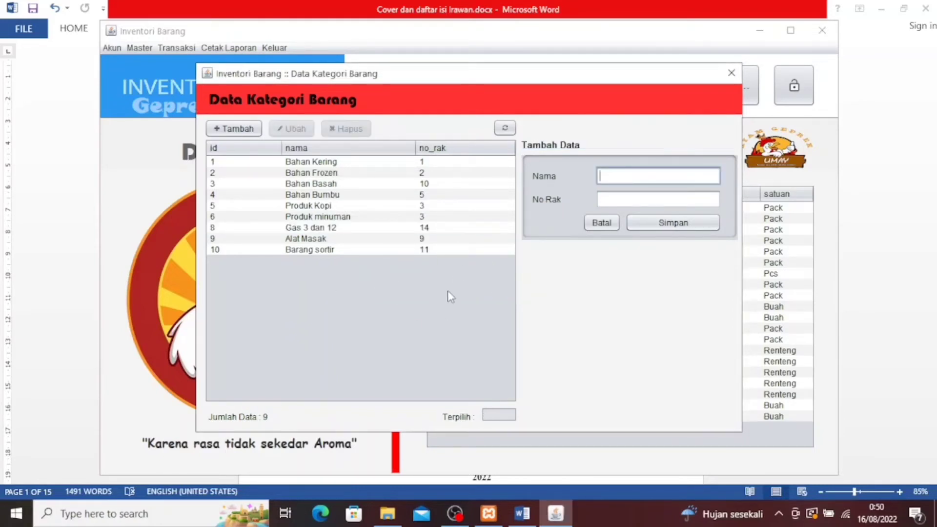
Delete the Barang sortir category, close Data Kategori Barang, and open the Transaksi menu
{"action": "left_click", "coordinate": [307, 251]}
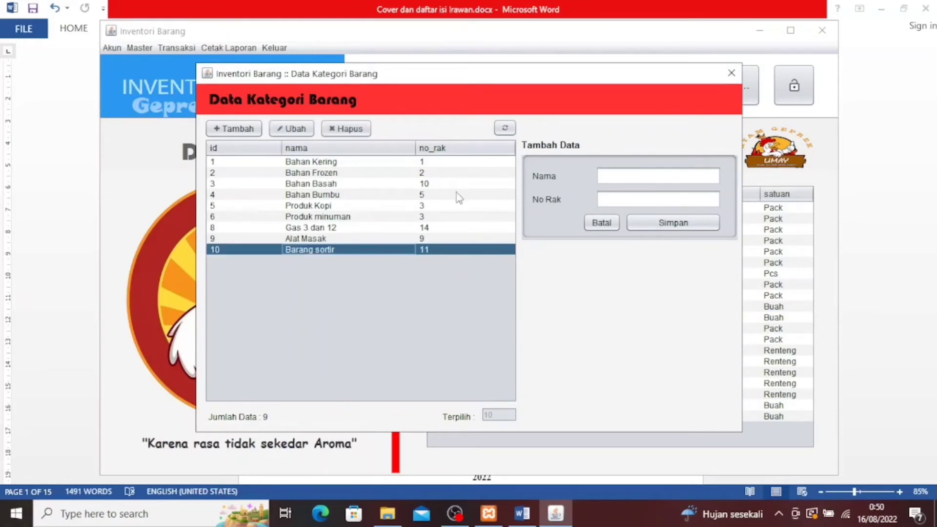
{"action": "left_click", "coordinate": [355, 131]}
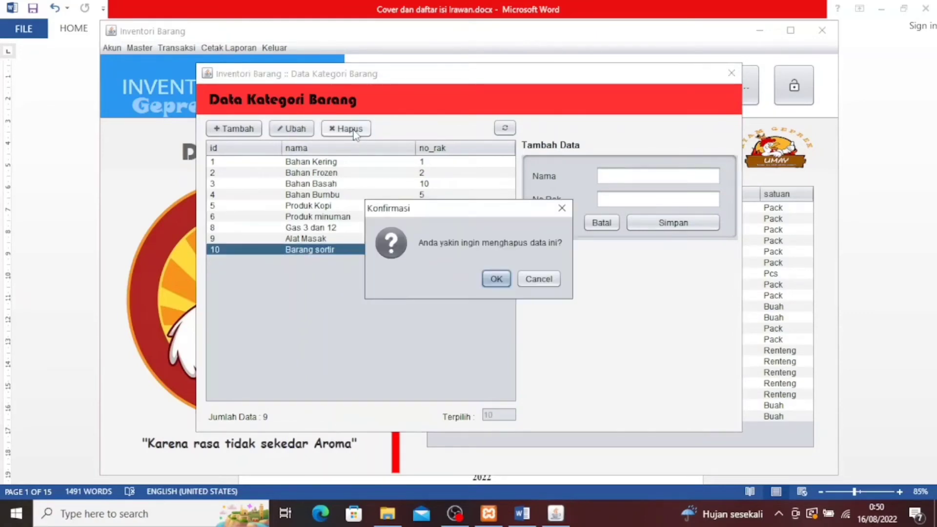
{"action": "left_click", "coordinate": [497, 280]}
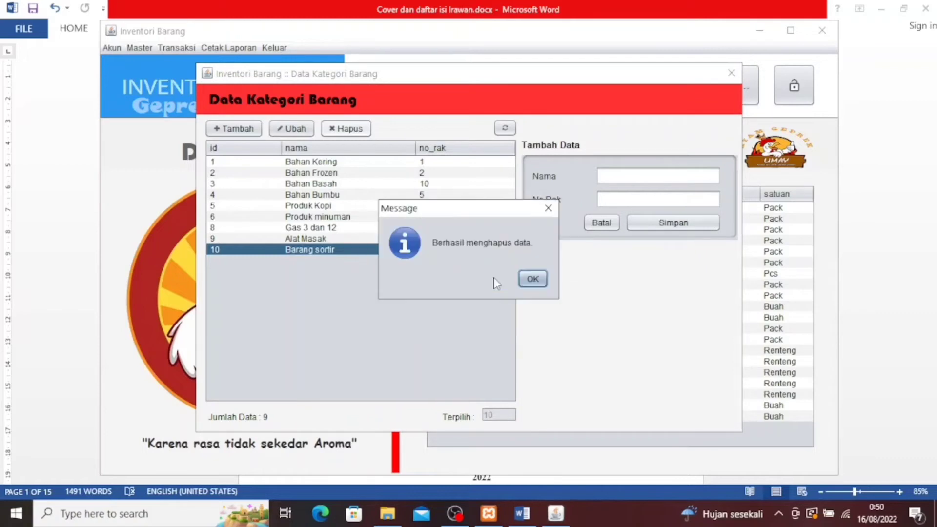
{"action": "left_click", "coordinate": [534, 279]}
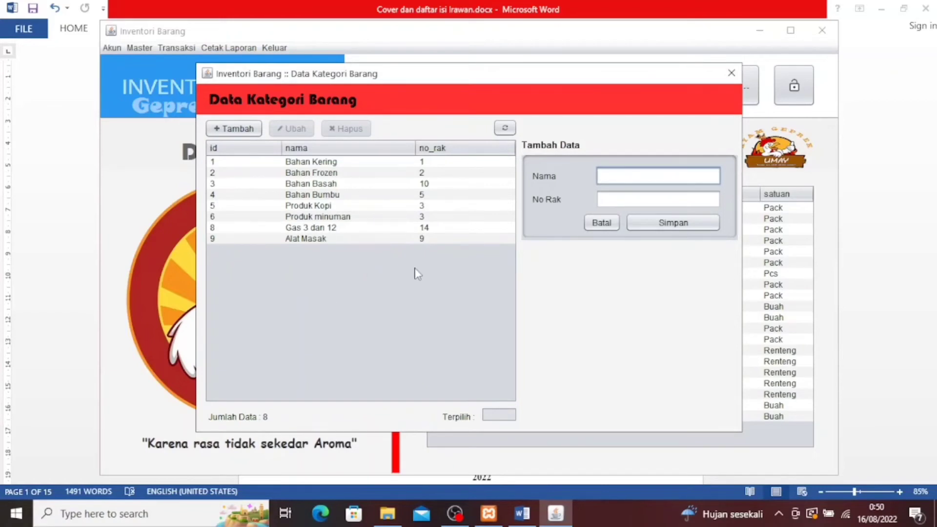
{"action": "left_click", "coordinate": [727, 73]}
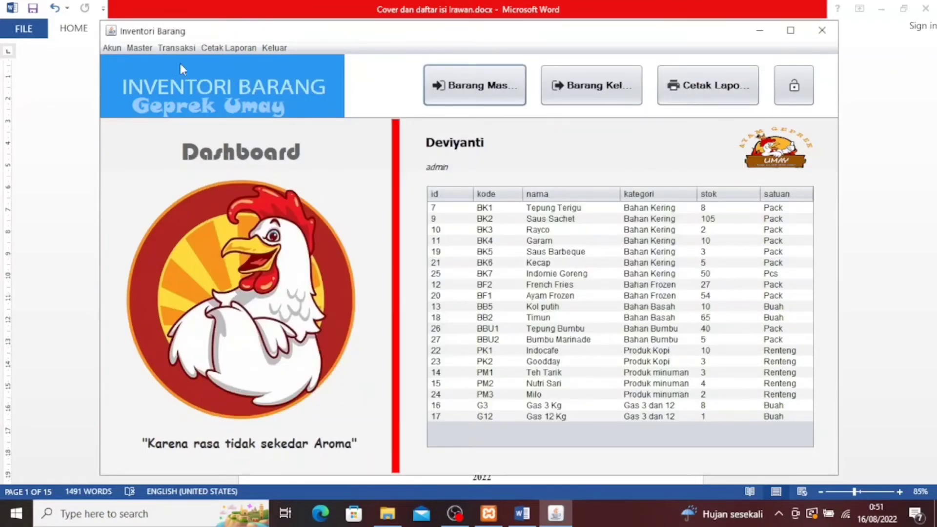
{"action": "left_click", "coordinate": [176, 48]}
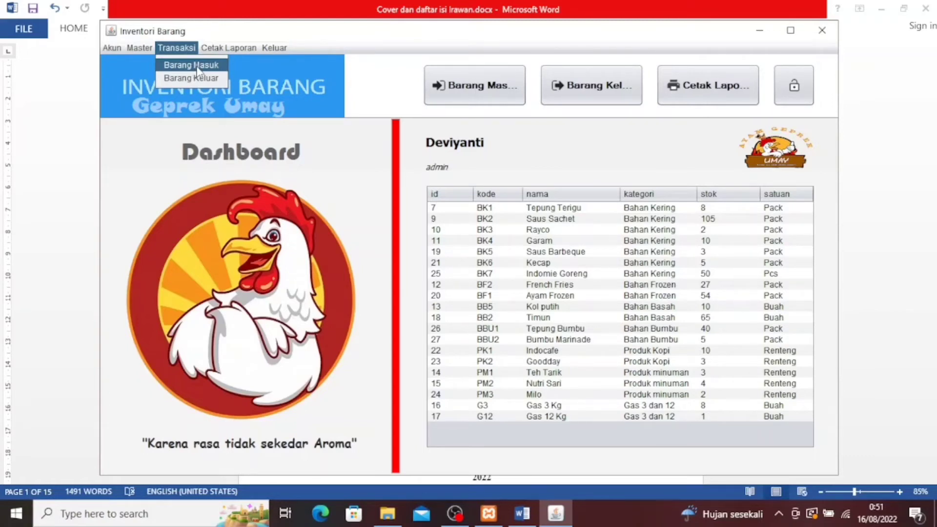
Open incoming goods, choose supplier S001 Pasar Cikema, and add 10 of bb5 Kol putih
{"action": "left_click", "coordinate": [198, 69]}
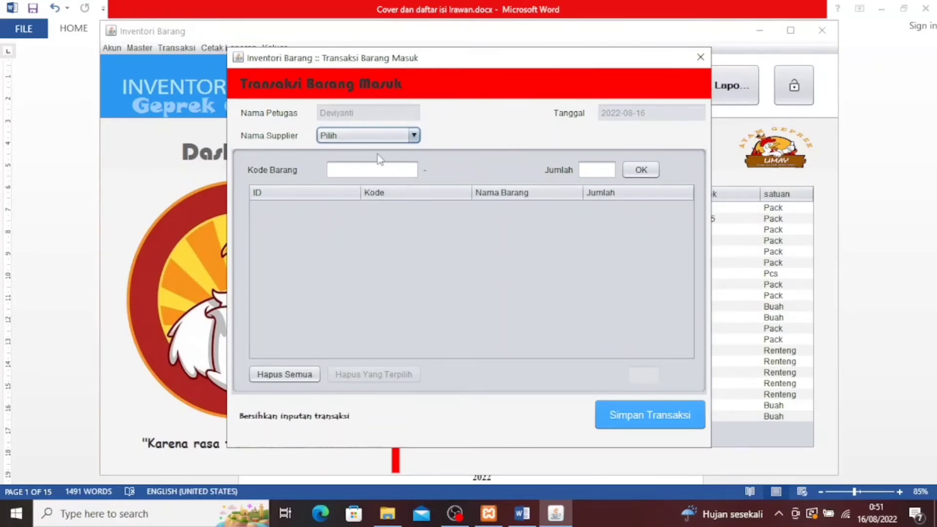
{"action": "left_click", "coordinate": [403, 137]}
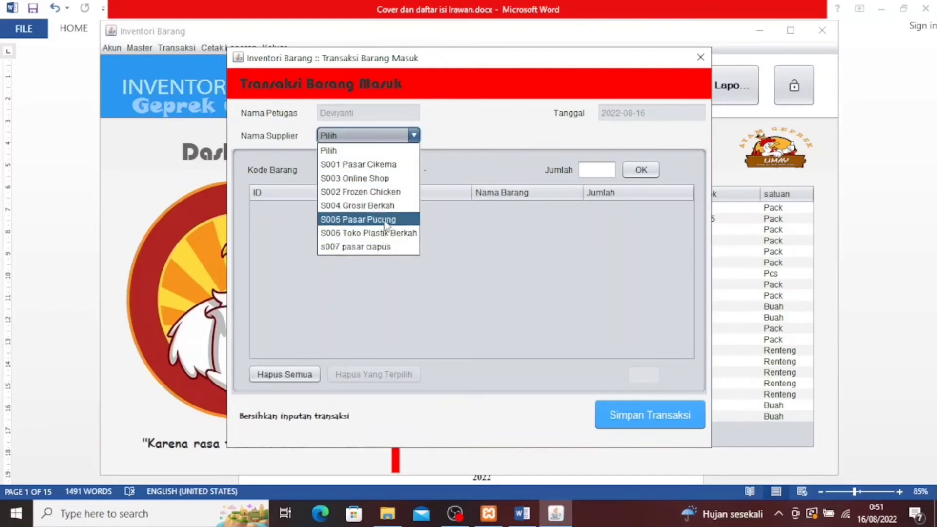
{"action": "left_click", "coordinate": [388, 165]}
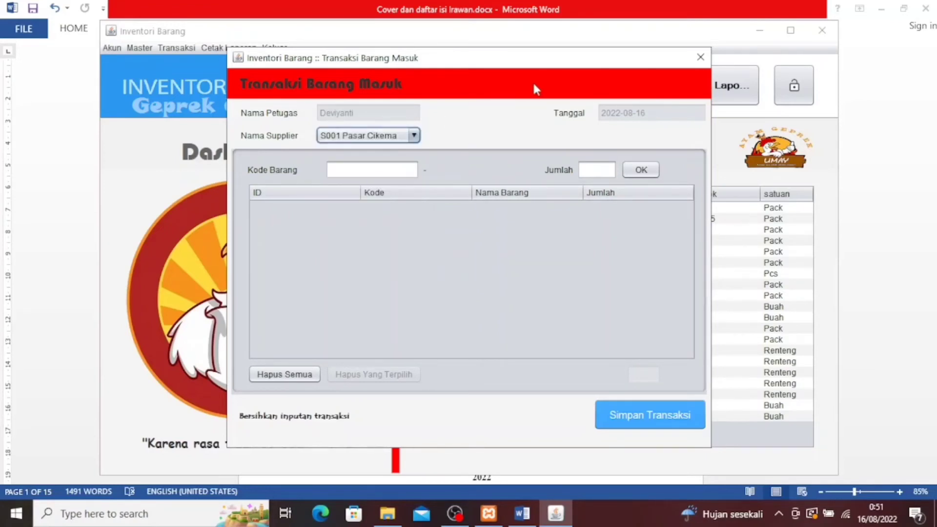
{"action": "left_click", "coordinate": [375, 171]}
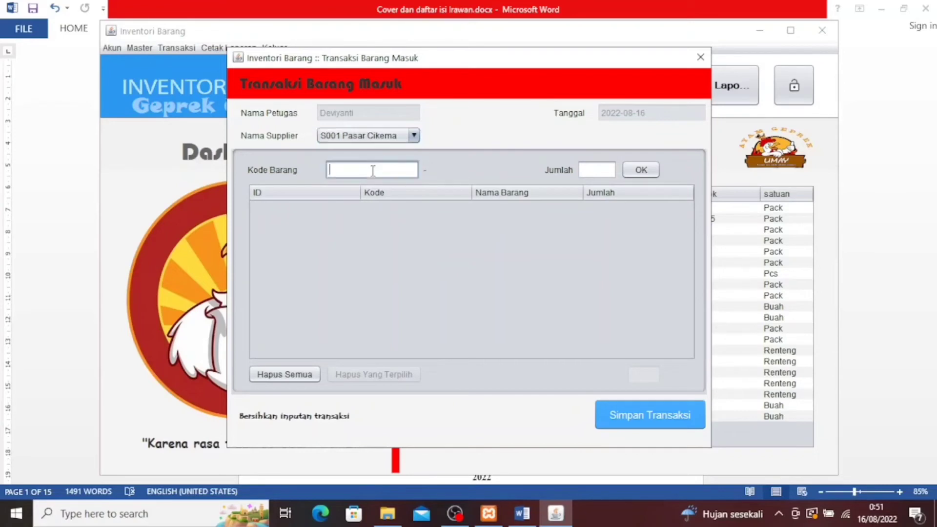
{"action": "type", "text": "bb5"}
{"action": "left_click", "coordinate": [595, 170]}
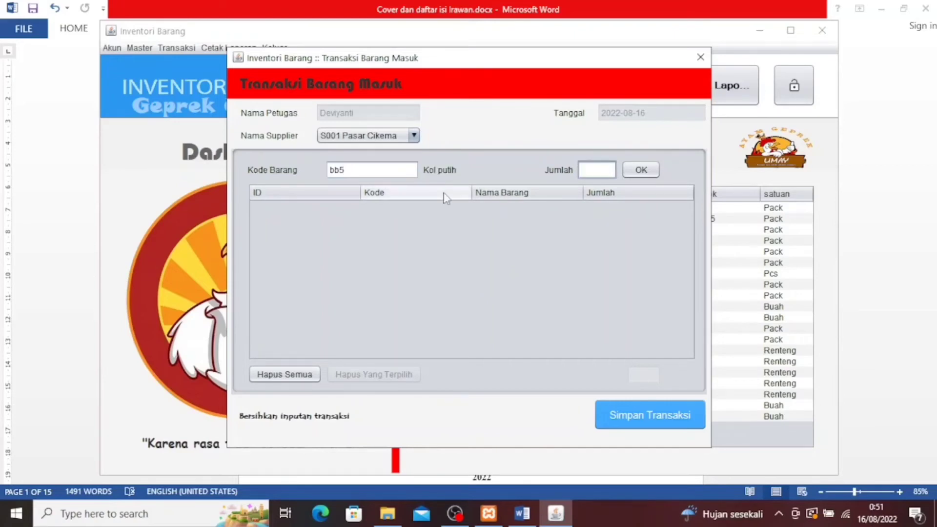
{"action": "type", "text": "10"}
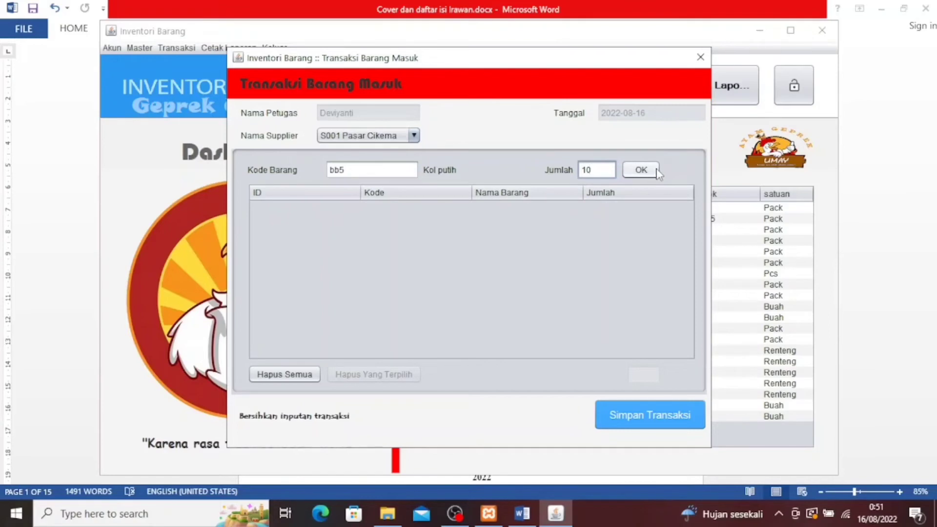
{"action": "left_click", "coordinate": [640, 170]}
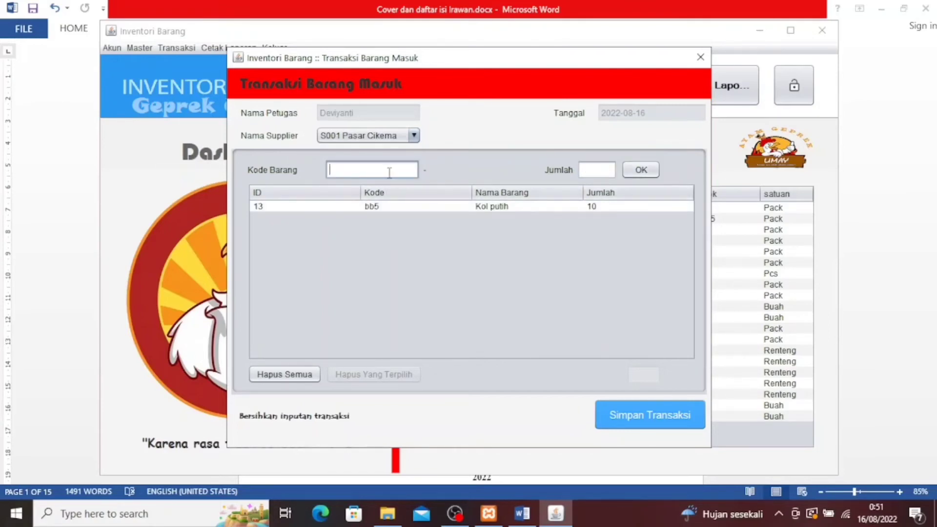
Add 5 of bb2 Timun to the incoming-goods list
{"action": "type", "text": "bb2"}
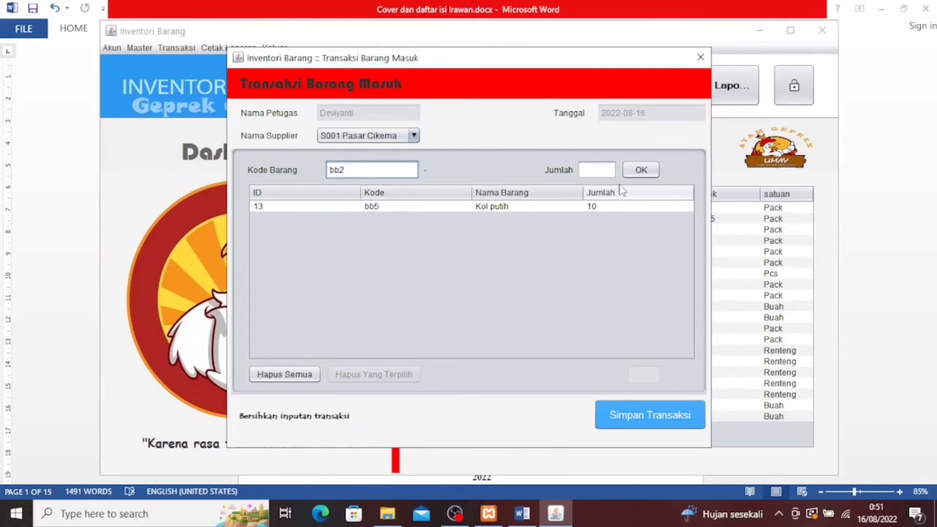
{"action": "left_click", "coordinate": [597, 171]}
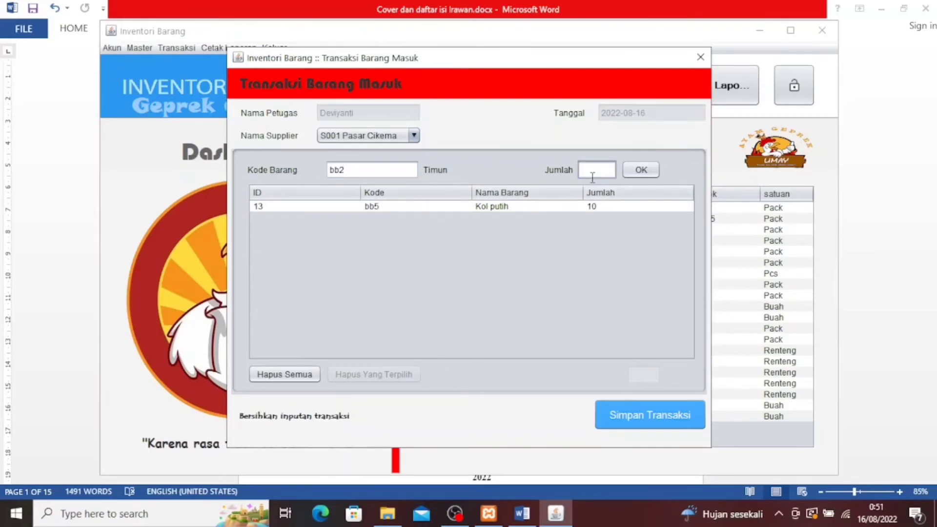
{"action": "type", "text": "5"}
{"action": "left_click", "coordinate": [641, 171]}
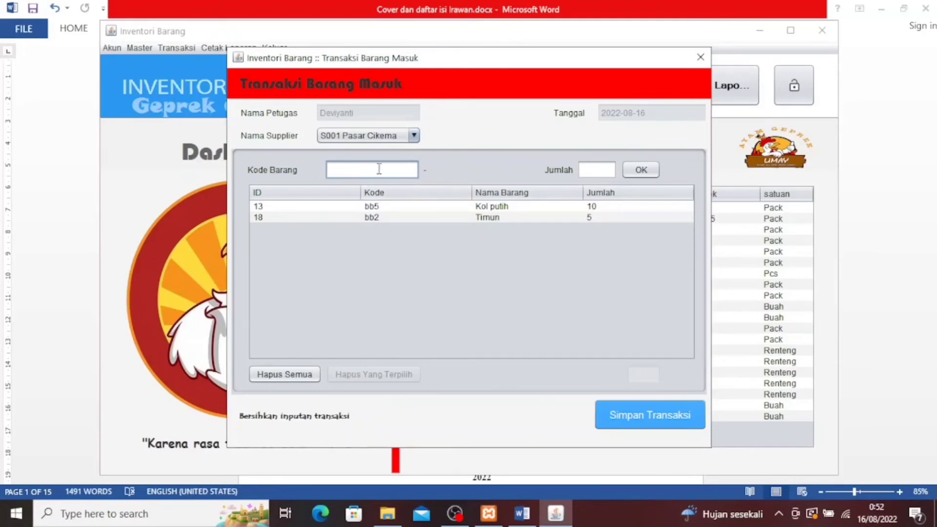
Clear all rows with Hapus Semua, then add 13 of bb2 Timun
{"action": "left_click", "coordinate": [304, 379]}
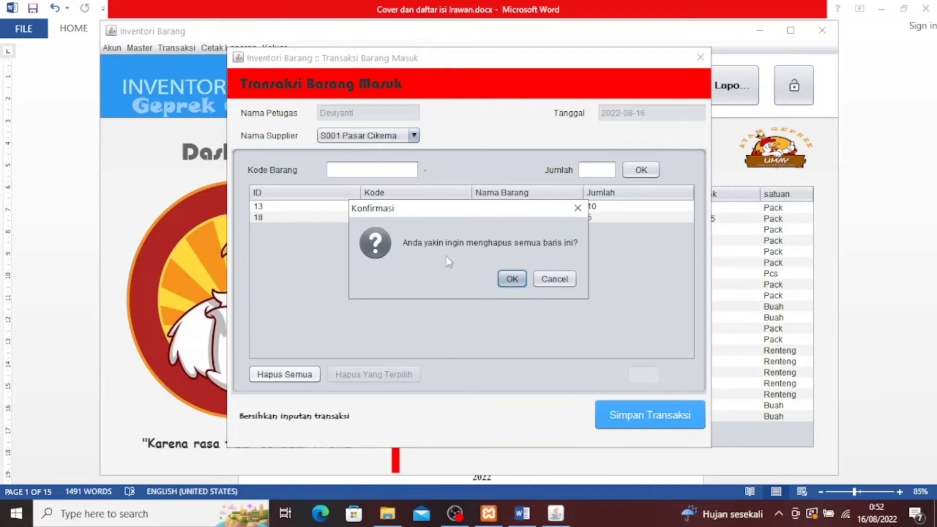
{"action": "left_click", "coordinate": [512, 280]}
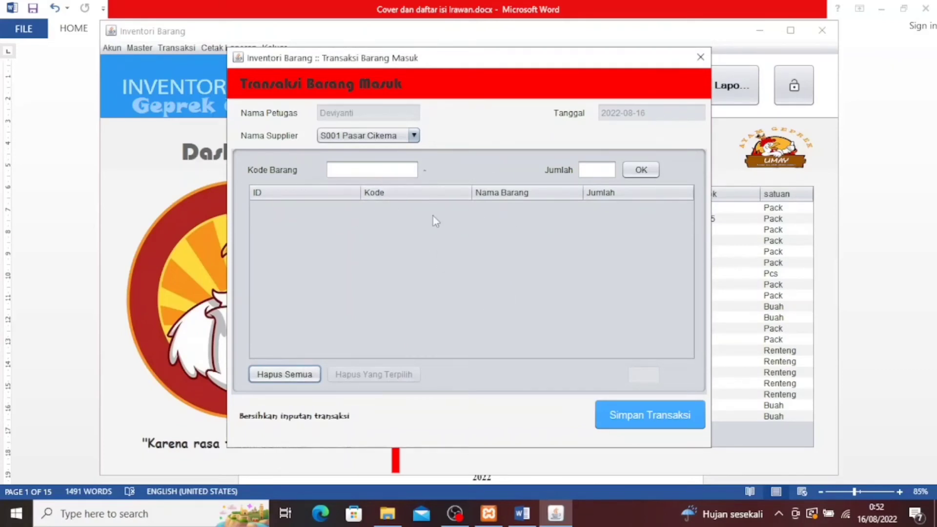
{"action": "left_click", "coordinate": [378, 167]}
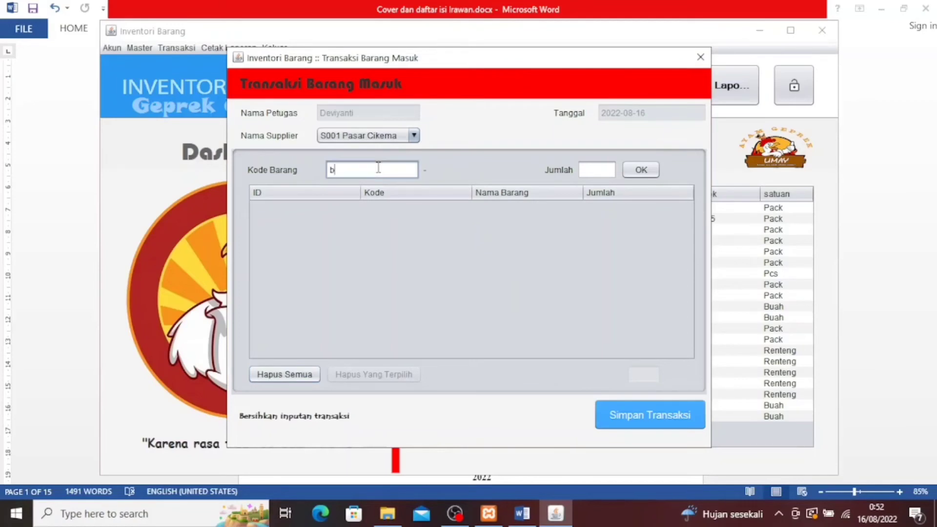
{"action": "type", "text": "bb2"}
{"action": "left_click", "coordinate": [597, 171]}
{"action": "type", "text": "1"}
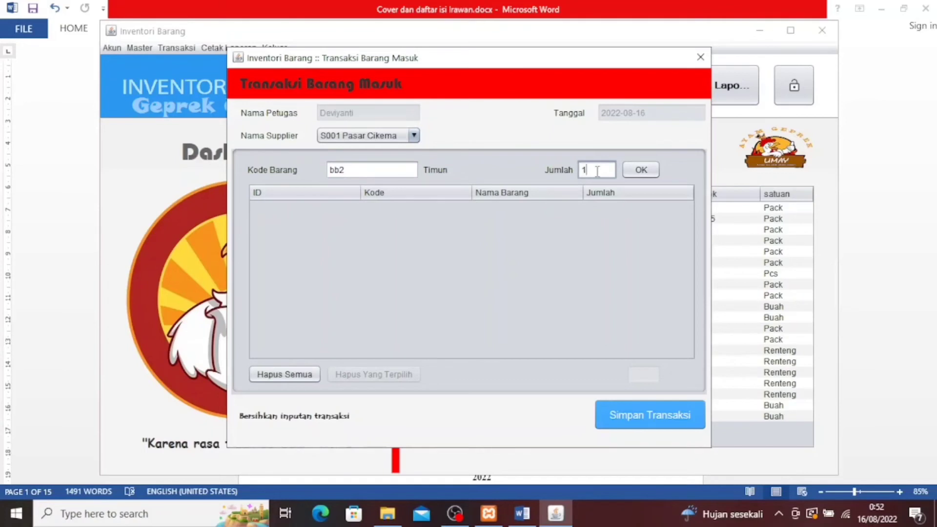
{"action": "type", "text": "3"}
{"action": "left_click", "coordinate": [641, 170]}
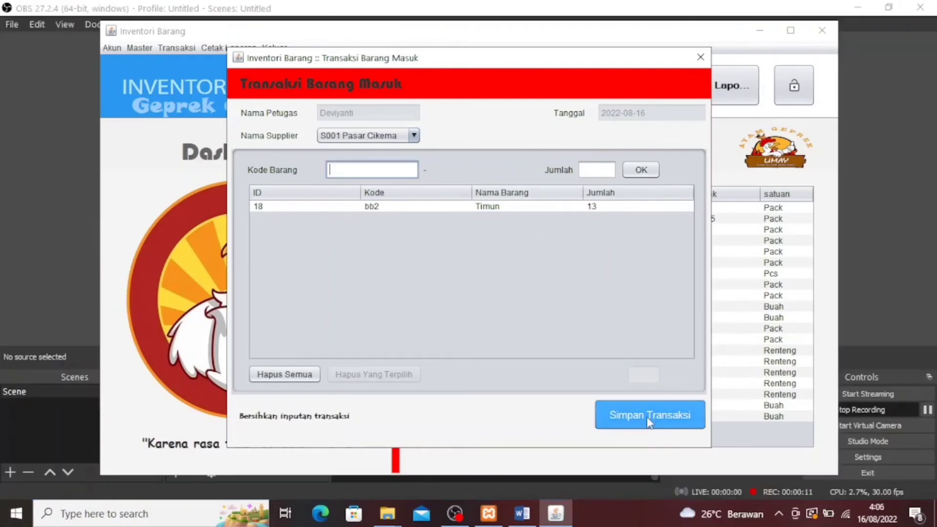
Save the 13-Timun incoming transaction and scroll through the Transaksi Barang Masuk report
{"action": "left_click", "coordinate": [647, 417]}
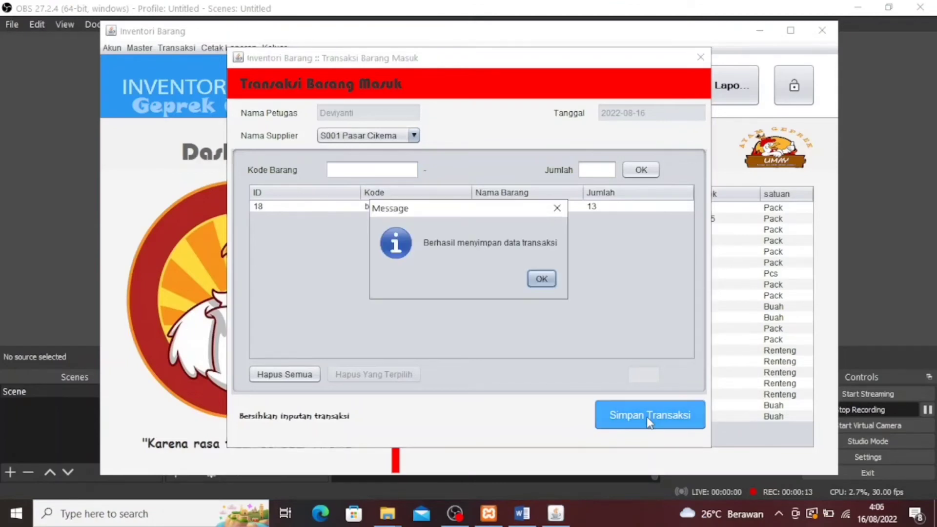
{"action": "left_click", "coordinate": [540, 278]}
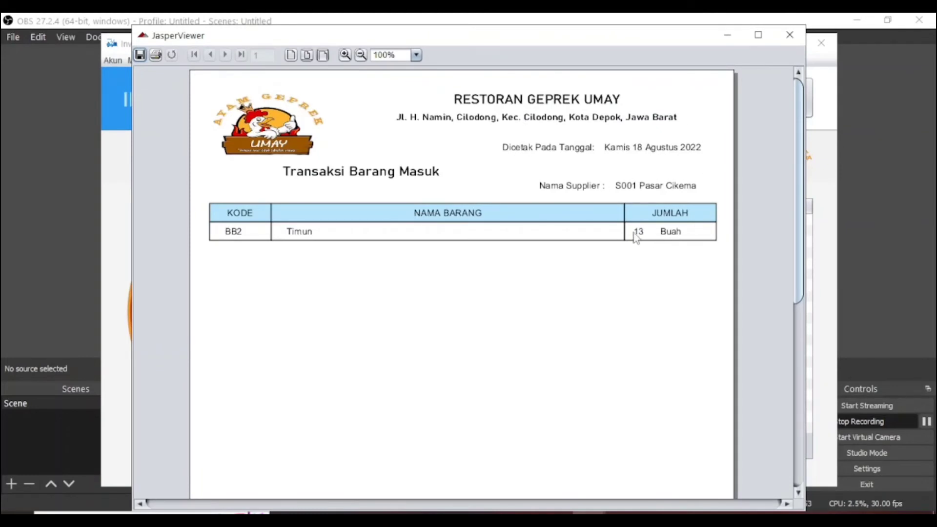
{"action": "scroll", "coordinate": [663, 304], "scroll_direction": "down", "scroll_amount": 5}
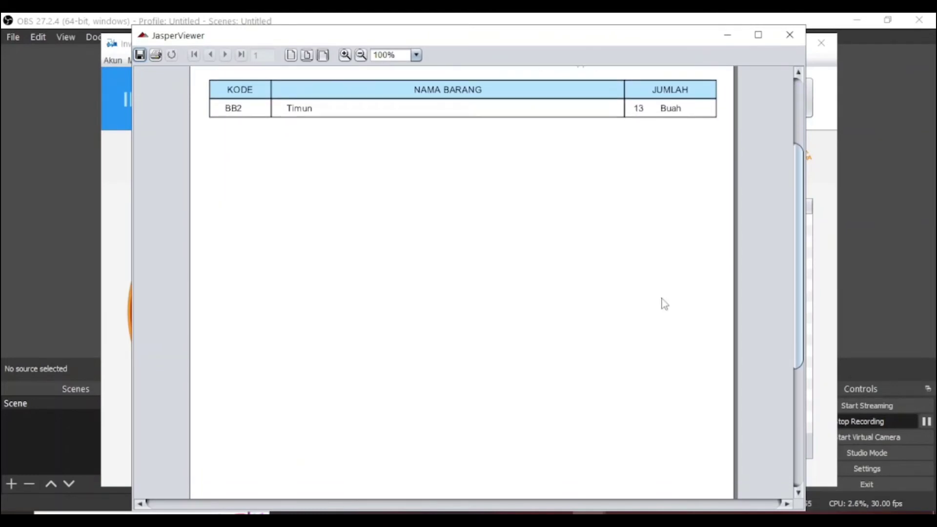
{"action": "scroll", "coordinate": [663, 303], "scroll_direction": "down", "scroll_amount": 10}
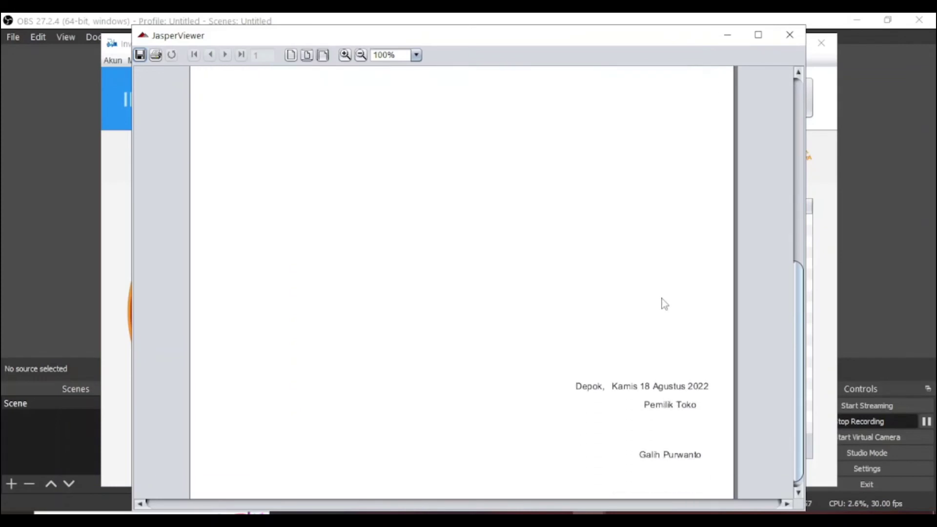
{"action": "scroll", "coordinate": [665, 303], "scroll_direction": "up", "scroll_amount": 8}
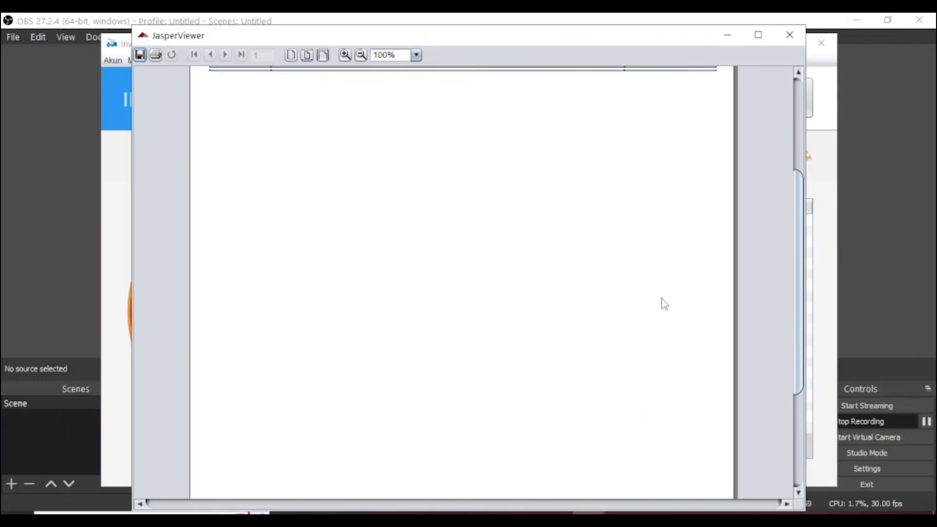
{"action": "scroll", "coordinate": [665, 303], "scroll_direction": "up", "scroll_amount": 8}
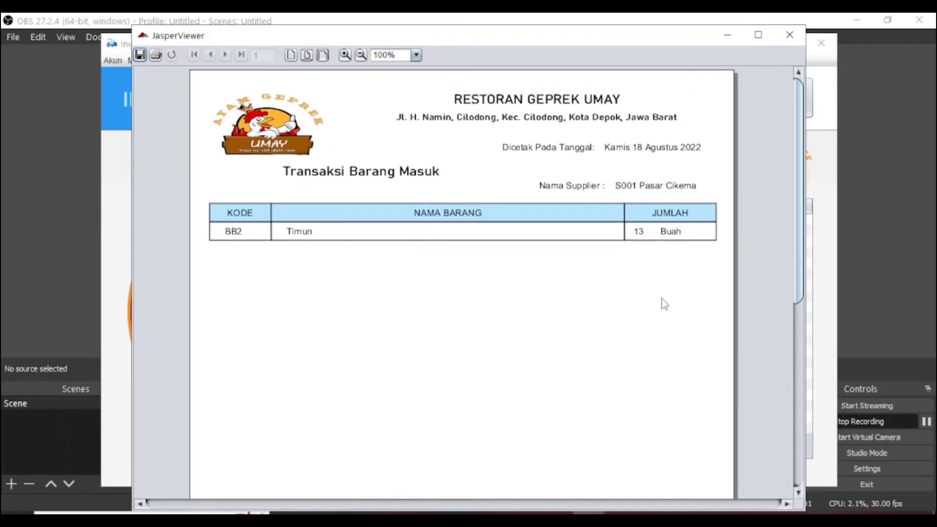
Close the incoming-goods report and start a new Barang Keluar transaction
{"action": "left_click", "coordinate": [798, 39]}
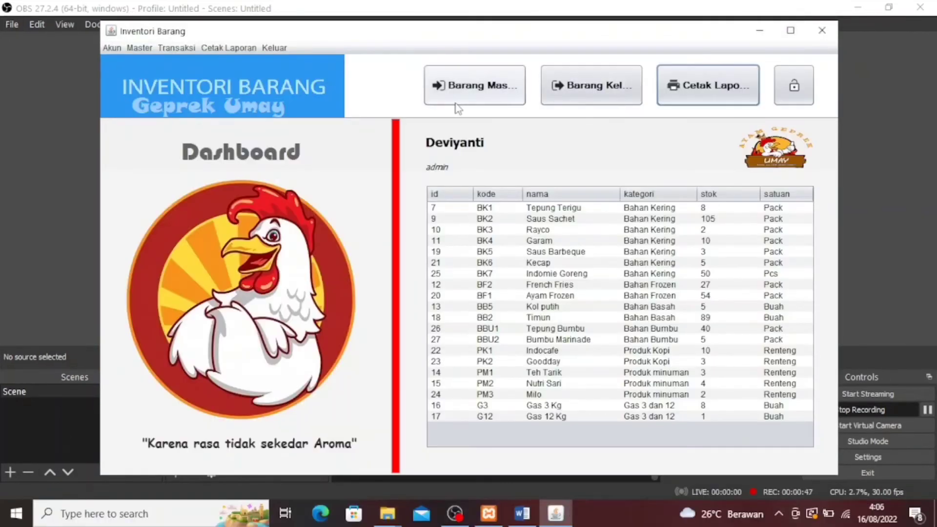
{"action": "left_click", "coordinate": [177, 50]}
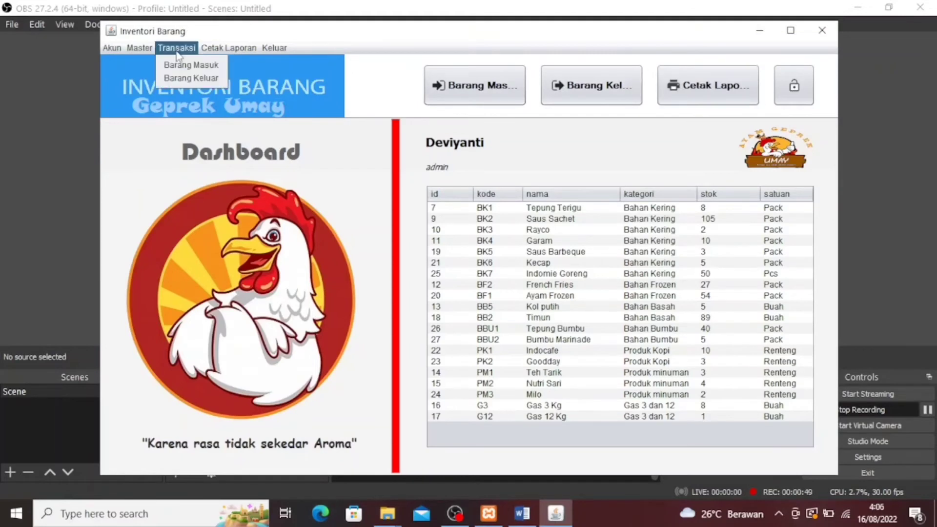
{"action": "left_click", "coordinate": [193, 89]}
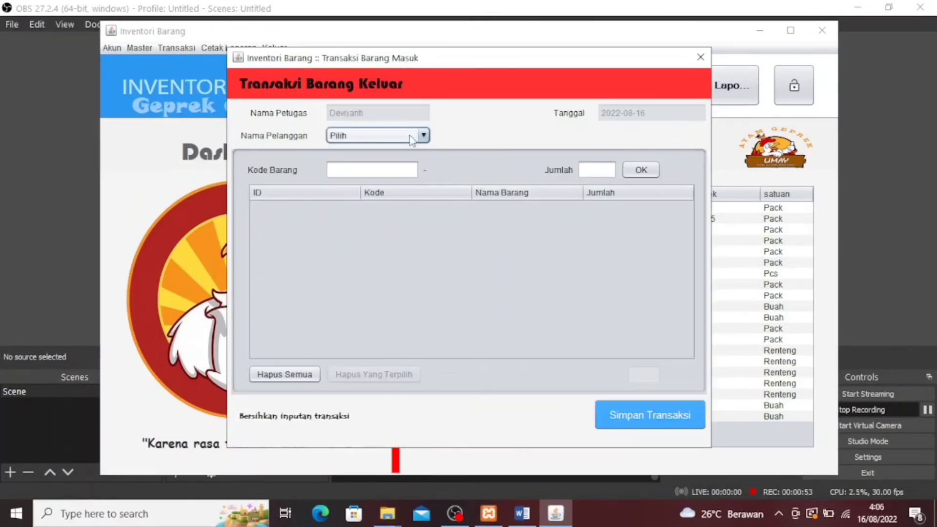
Send 10 French Fries (bf2) to customer P1 SD Cagar Alam 1 and save the transaction
{"action": "left_click", "coordinate": [412, 139]}
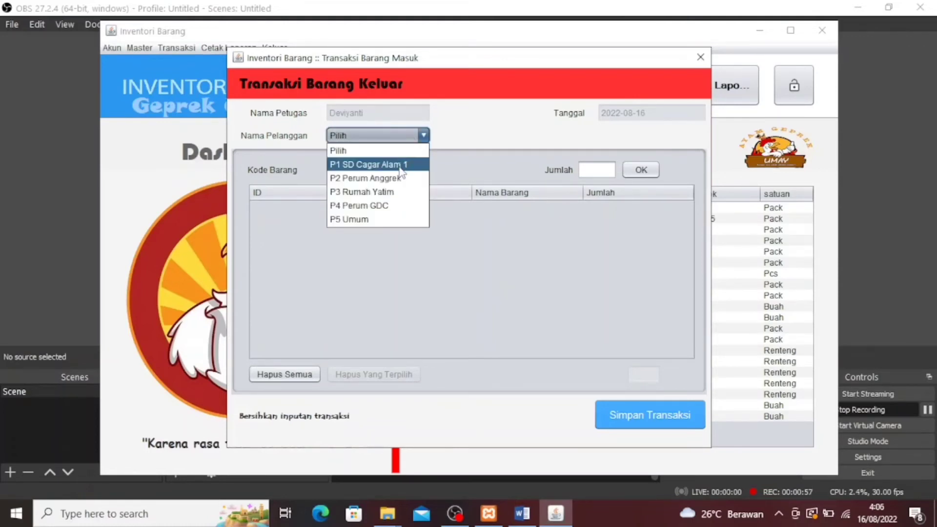
{"action": "left_click", "coordinate": [399, 165]}
{"action": "left_click", "coordinate": [397, 171]}
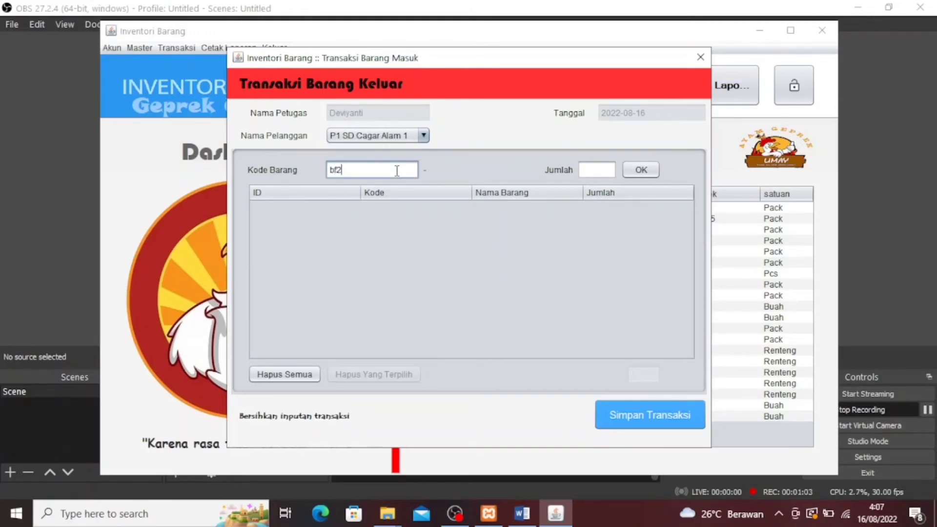
{"action": "left_click", "coordinate": [599, 167]}
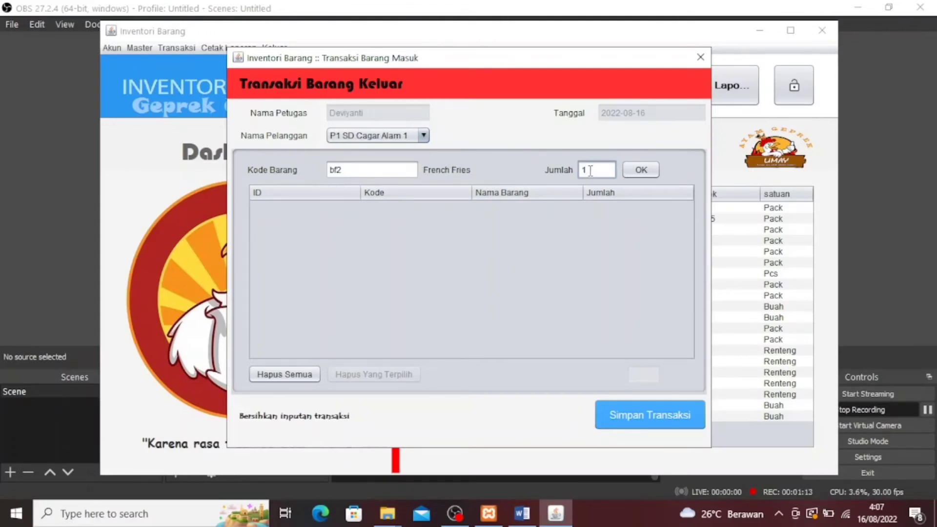
{"action": "left_click", "coordinate": [633, 175]}
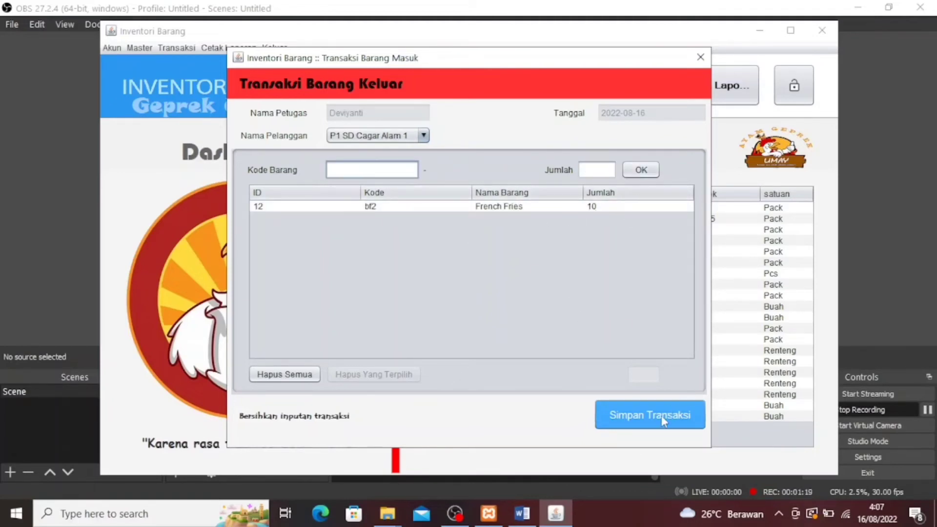
{"action": "left_click", "coordinate": [639, 426]}
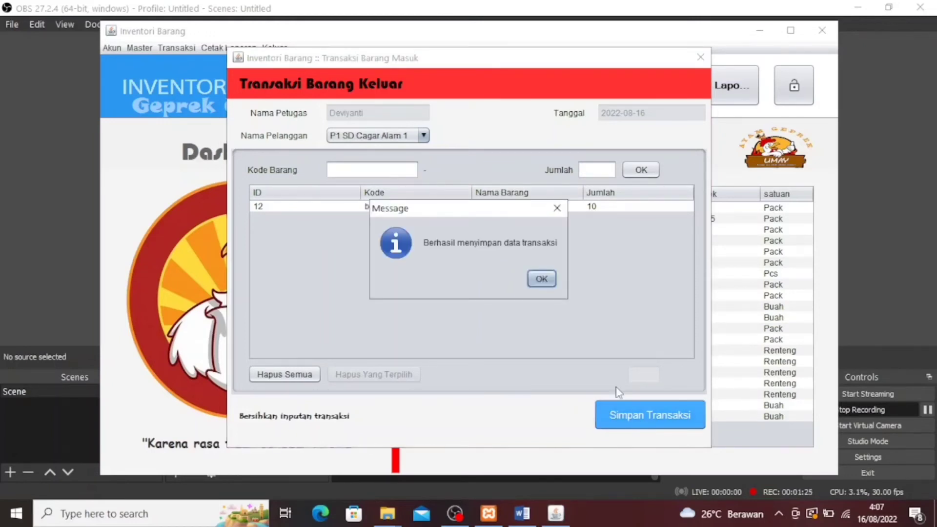
Acknowledge the save, look over the Transaksi Barang Keluar report, then close JasperViewer
{"action": "left_click", "coordinate": [541, 279]}
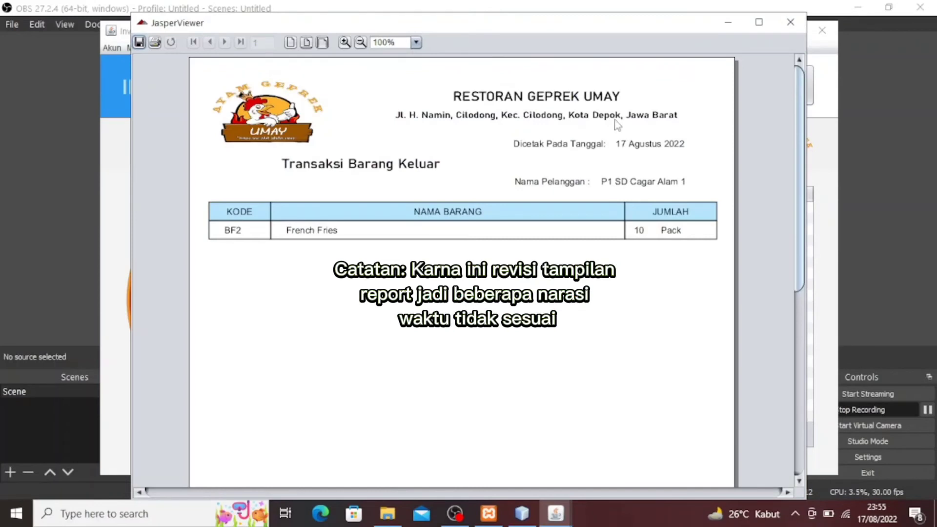
{"action": "scroll", "coordinate": [667, 238], "scroll_direction": "down", "scroll_amount": 3}
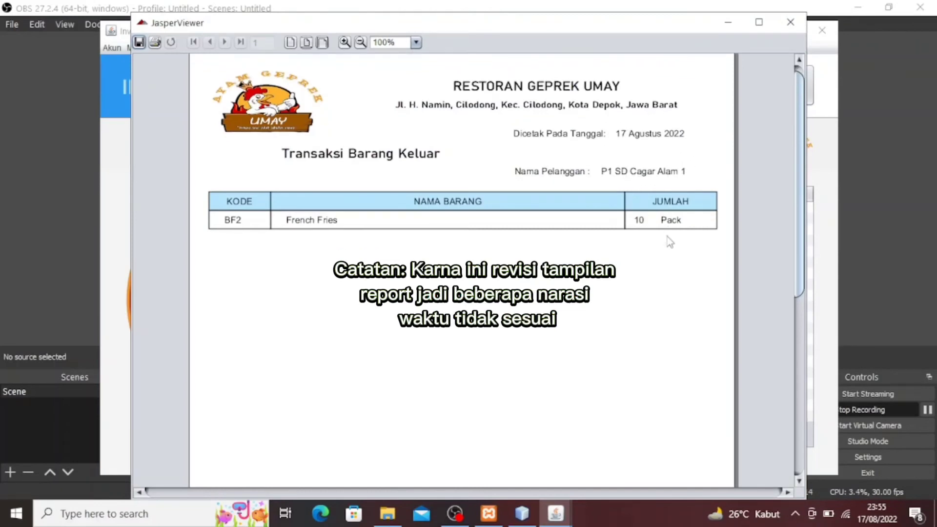
{"action": "scroll", "coordinate": [669, 244], "scroll_direction": "down", "scroll_amount": 5}
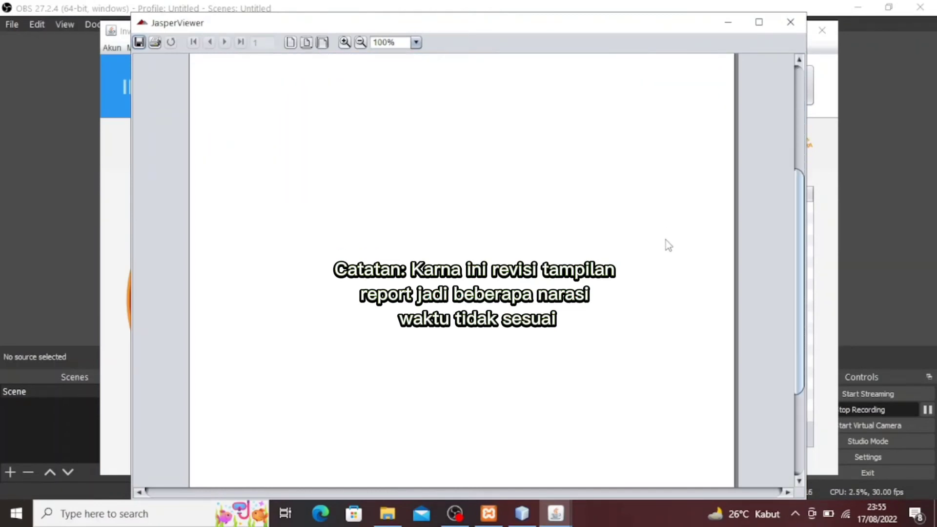
{"action": "scroll", "coordinate": [668, 246], "scroll_direction": "down", "scroll_amount": 1}
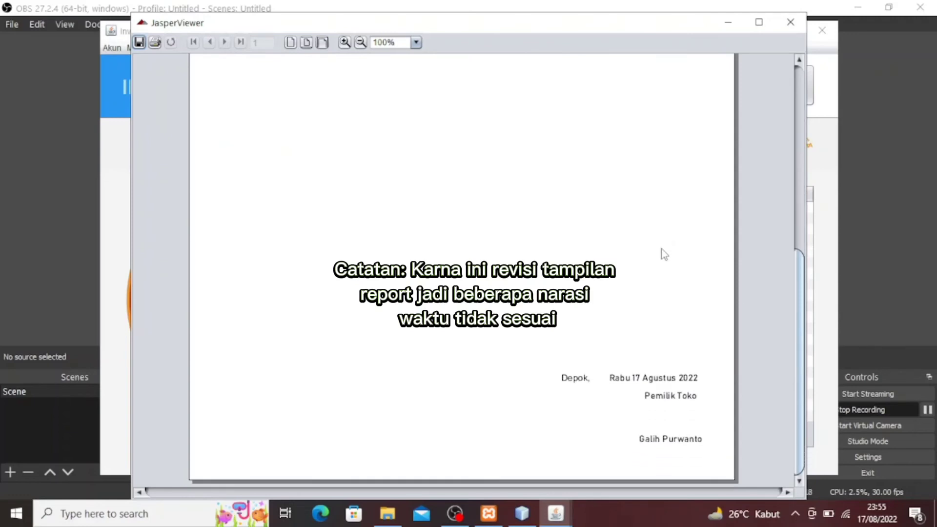
{"action": "scroll", "coordinate": [664, 252], "scroll_direction": "up", "scroll_amount": 4}
{"action": "scroll", "coordinate": [664, 251], "scroll_direction": "up", "scroll_amount": 6}
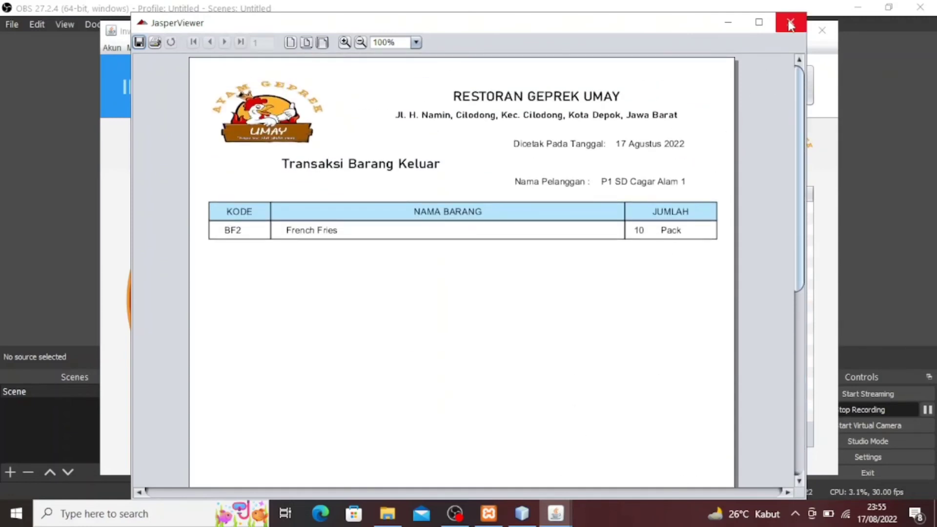
{"action": "left_click", "coordinate": [791, 22]}
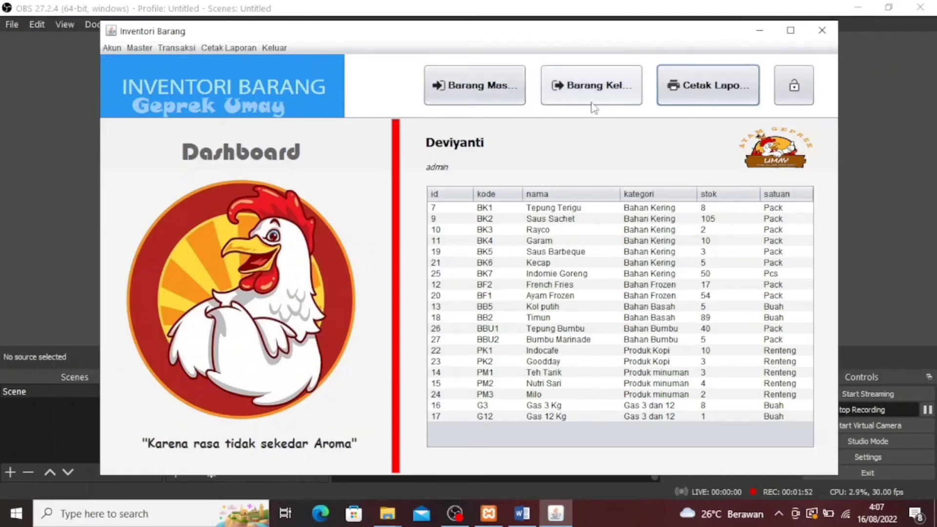
In Cetak Laporan, set the report type to Persedian Barang
{"action": "left_click", "coordinate": [697, 106]}
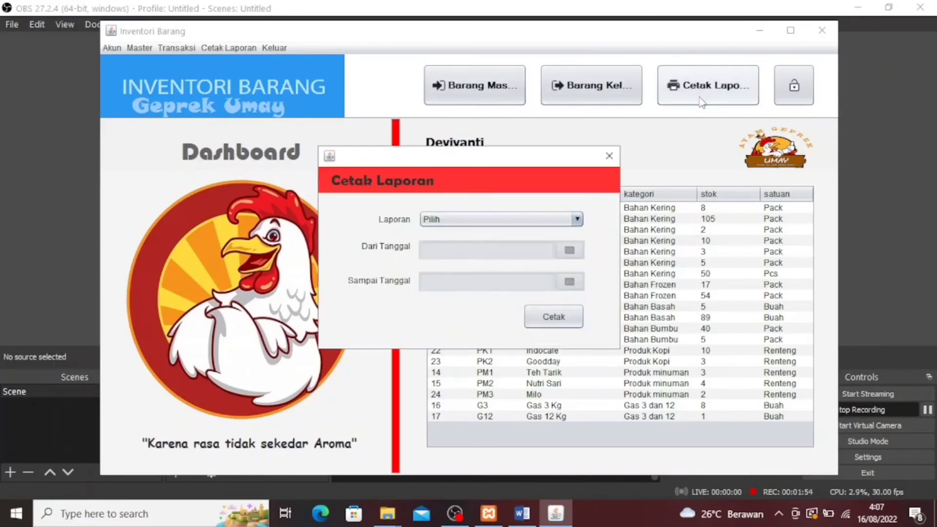
{"action": "left_click", "coordinate": [534, 222]}
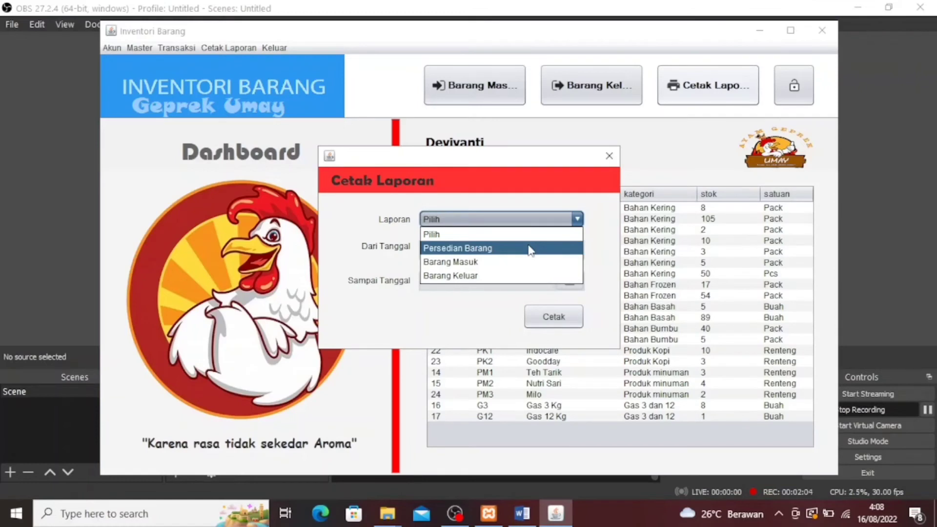
{"action": "left_click", "coordinate": [528, 247]}
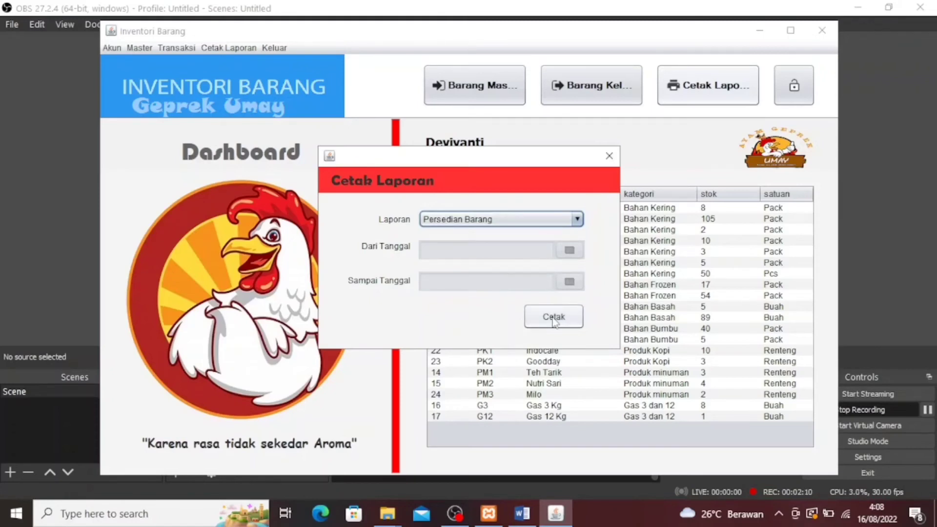
Print the Persedian Barang report and review the Laporan Data Barang listing items 7–27
{"action": "left_click", "coordinate": [554, 318]}
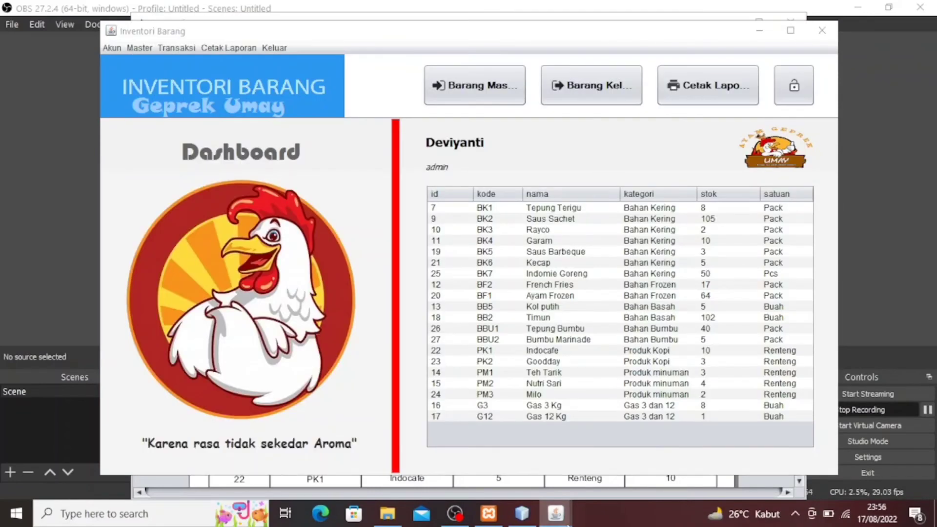
{"action": "mouse_move", "coordinate": [591, 502]}
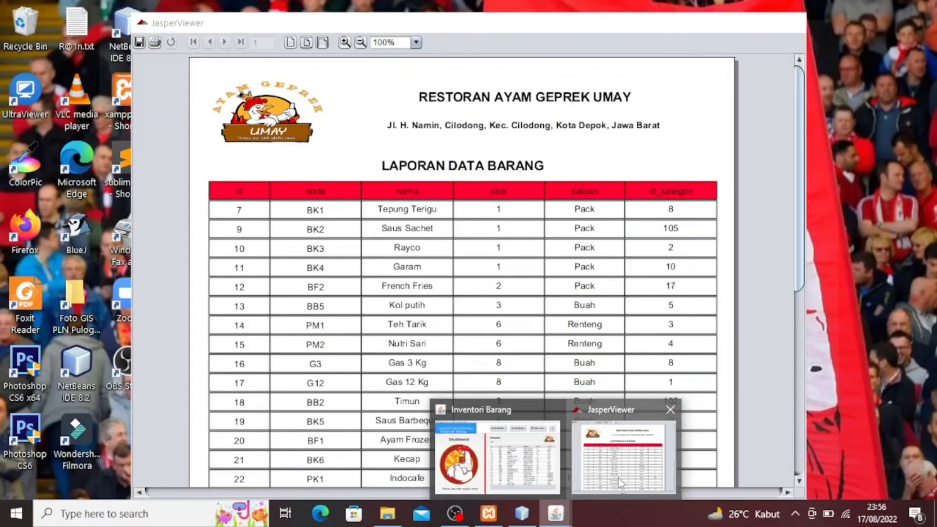
{"action": "left_click", "coordinate": [622, 459]}
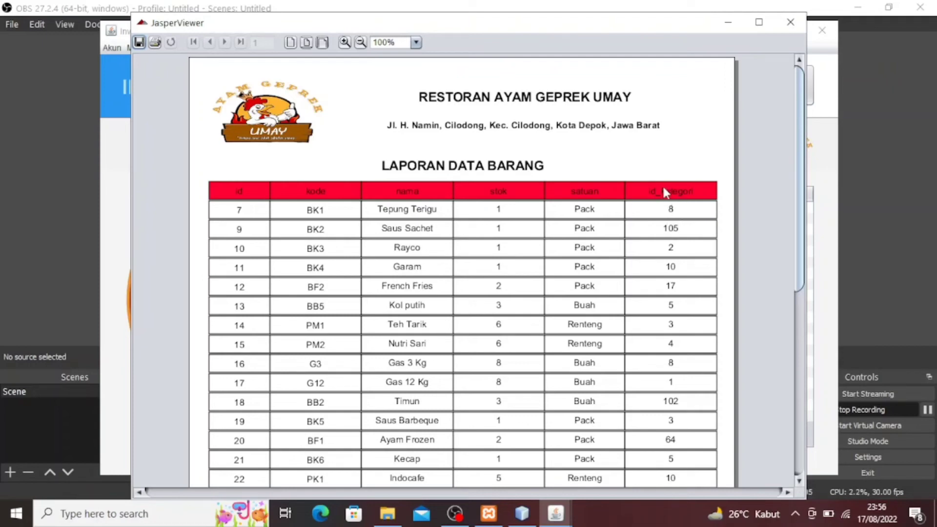
{"action": "scroll", "coordinate": [680, 215], "scroll_direction": "down", "scroll_amount": 5}
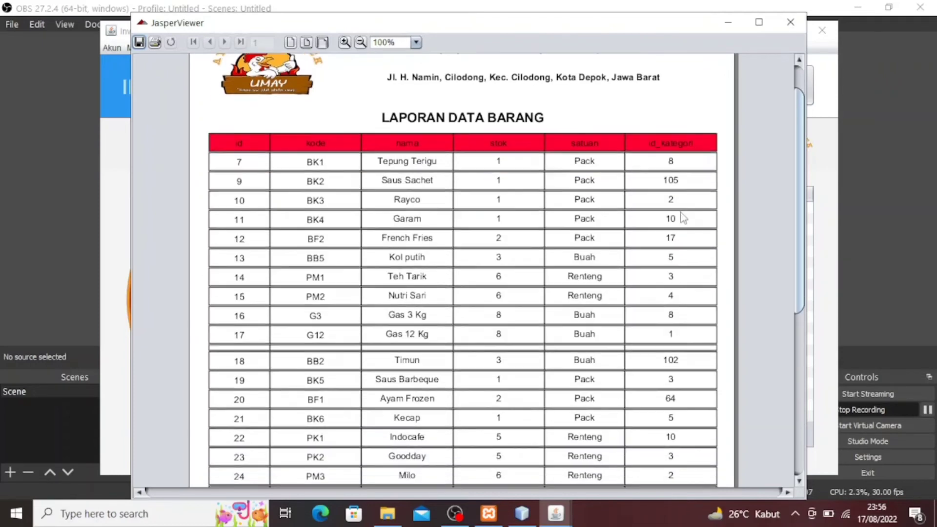
{"action": "scroll", "coordinate": [682, 218], "scroll_direction": "down", "scroll_amount": 9}
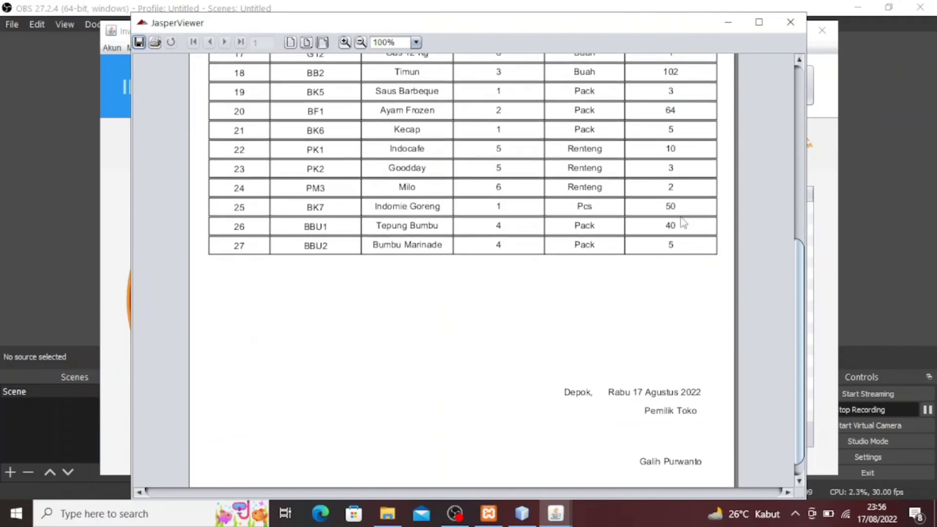
{"action": "scroll", "coordinate": [641, 312], "scroll_direction": "up", "scroll_amount": 7}
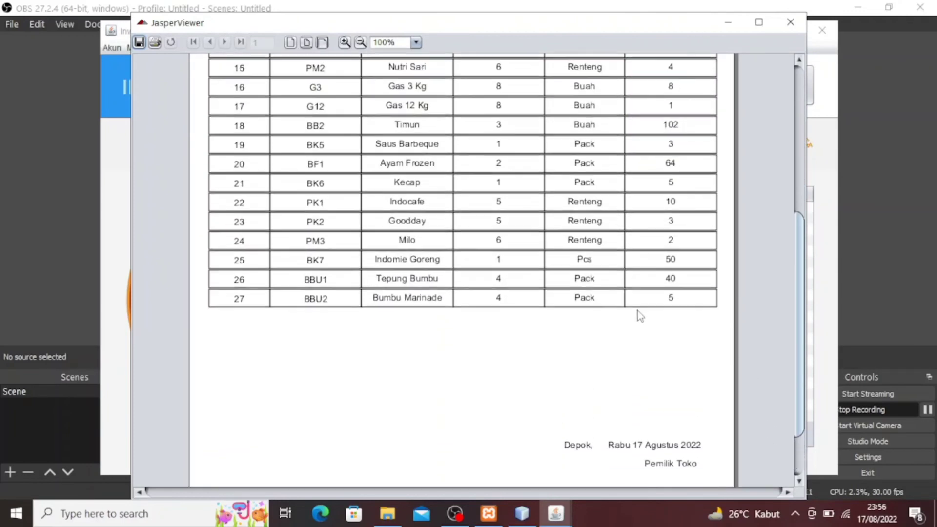
{"action": "scroll", "coordinate": [640, 315], "scroll_direction": "up", "scroll_amount": 8}
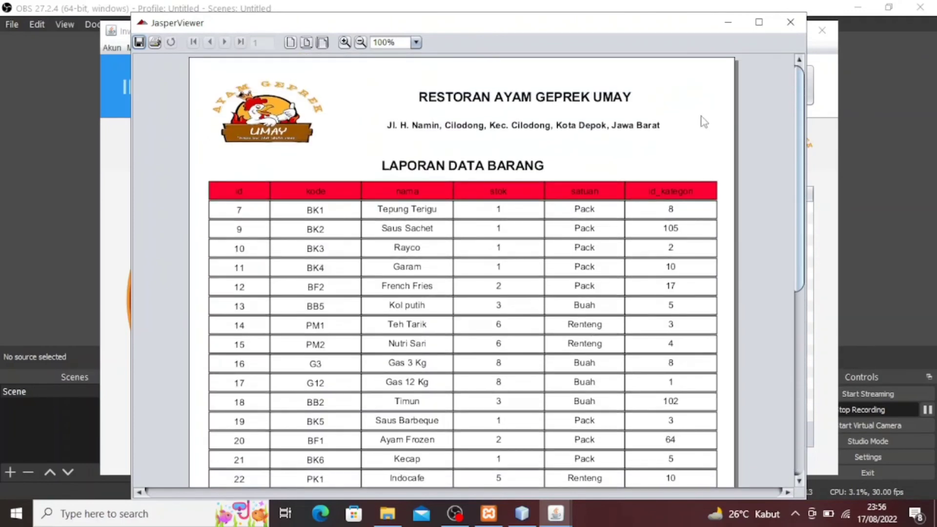
Close the stock report and print Barang Masuk for 1–31 Agustus 2022
{"action": "left_click", "coordinate": [787, 22]}
{"action": "left_click", "coordinate": [570, 220]}
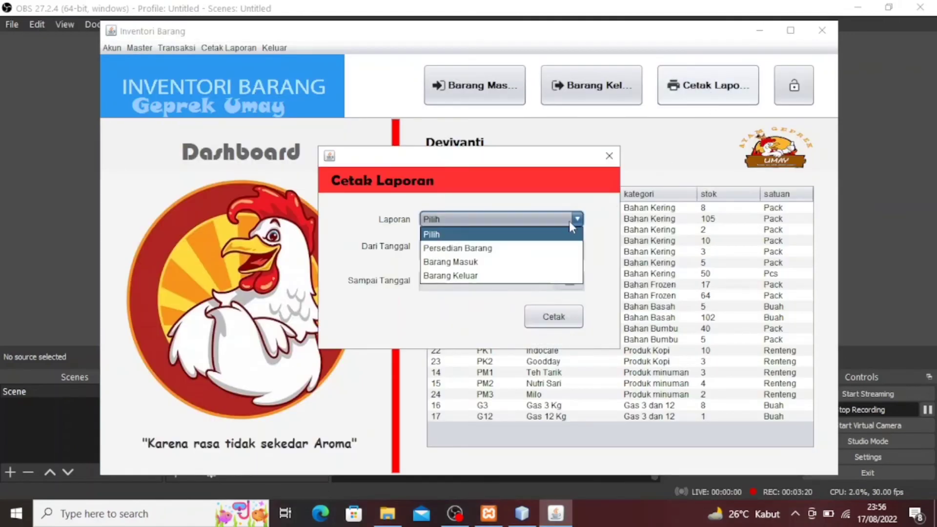
{"action": "left_click", "coordinate": [520, 263]}
{"action": "left_click", "coordinate": [570, 250]}
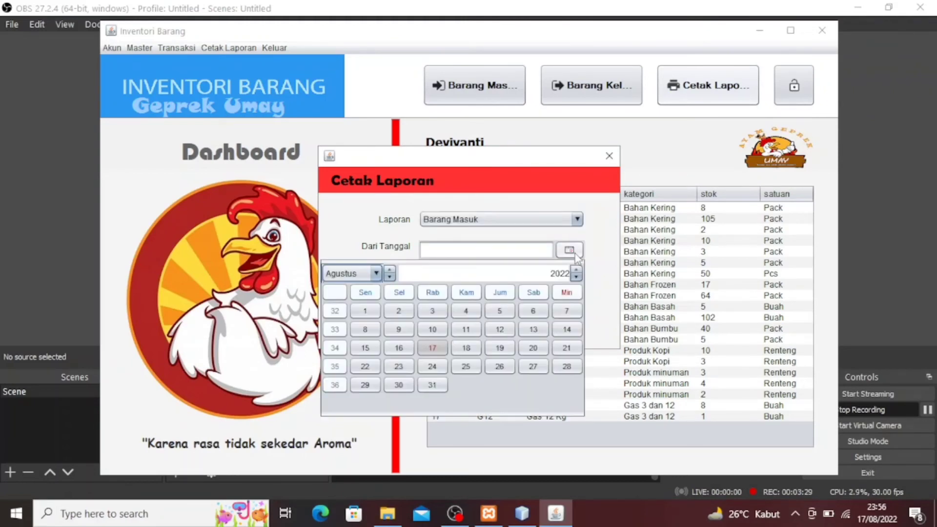
{"action": "left_click", "coordinate": [365, 311]}
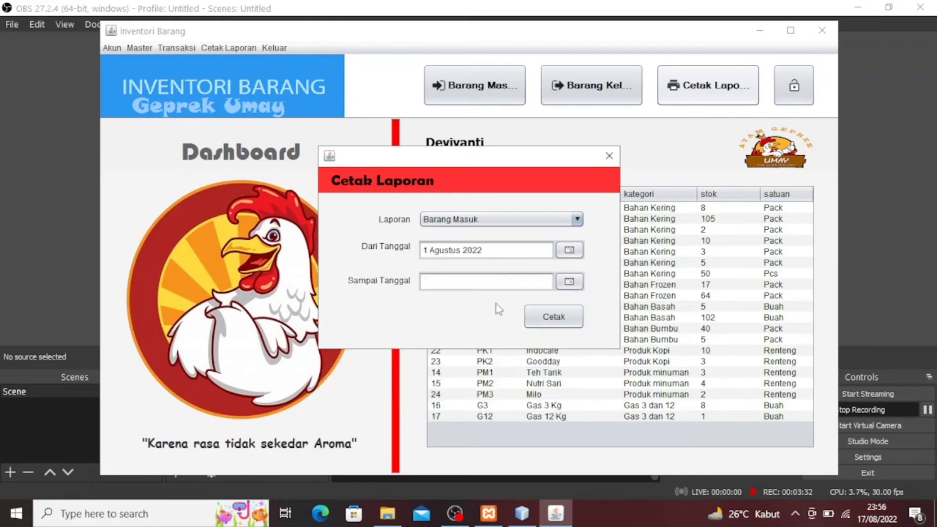
{"action": "left_click", "coordinate": [569, 281]}
{"action": "left_click", "coordinate": [433, 425]}
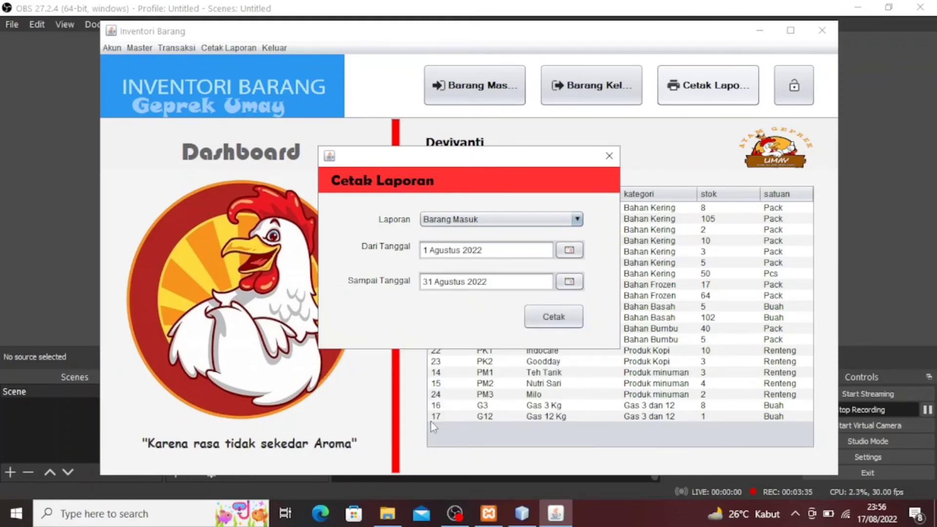
{"action": "left_click", "coordinate": [551, 317]}
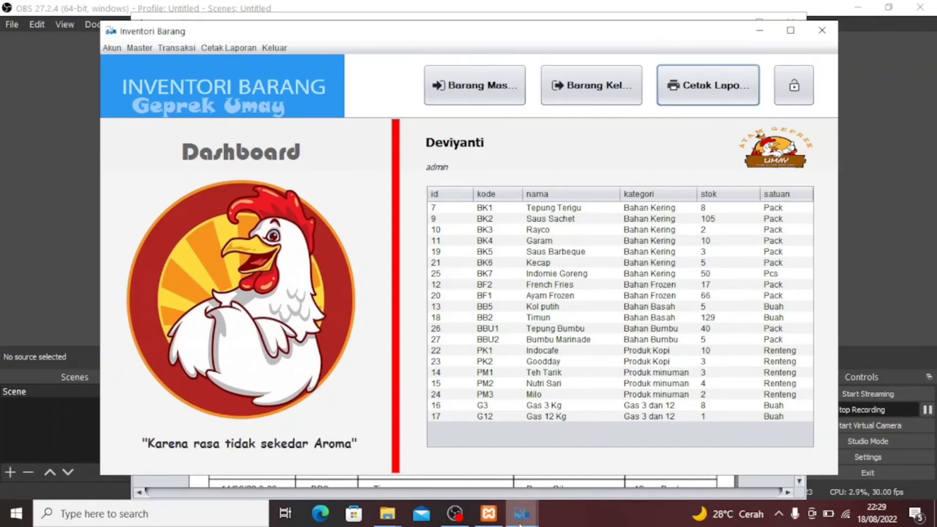
Review the Laporan Barang Masuk down to its footer and back, then close it
{"action": "mouse_move", "coordinate": [521, 522]}
{"action": "left_click", "coordinate": [592, 458]}
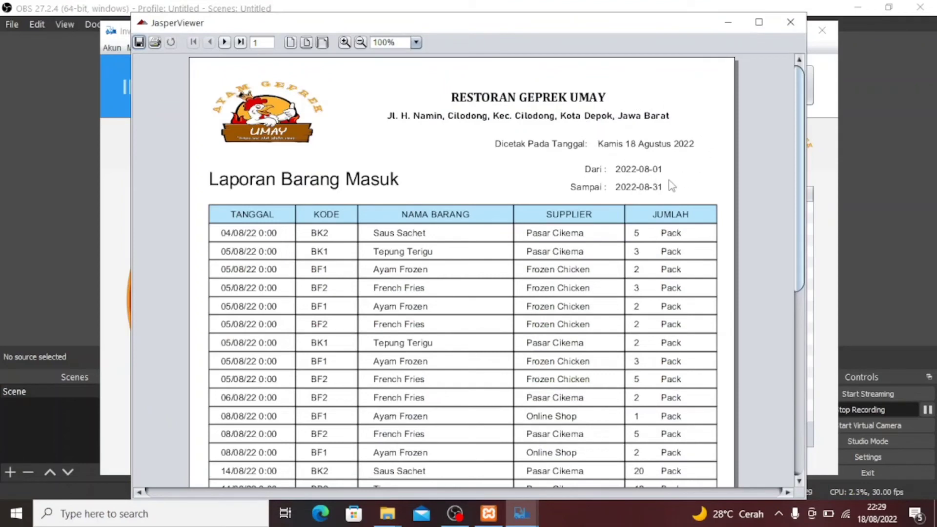
{"action": "scroll", "coordinate": [675, 203], "scroll_direction": "down", "scroll_amount": 3}
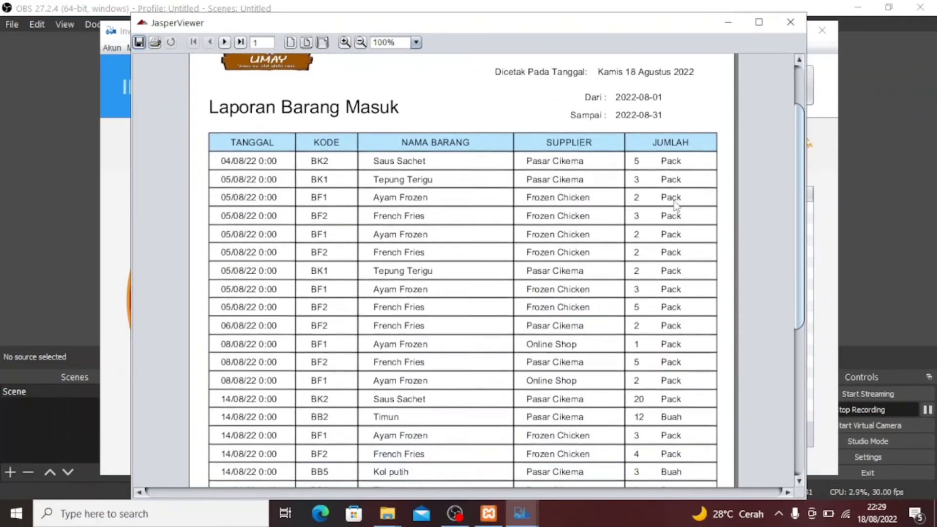
{"action": "scroll", "coordinate": [675, 203], "scroll_direction": "down", "scroll_amount": 5}
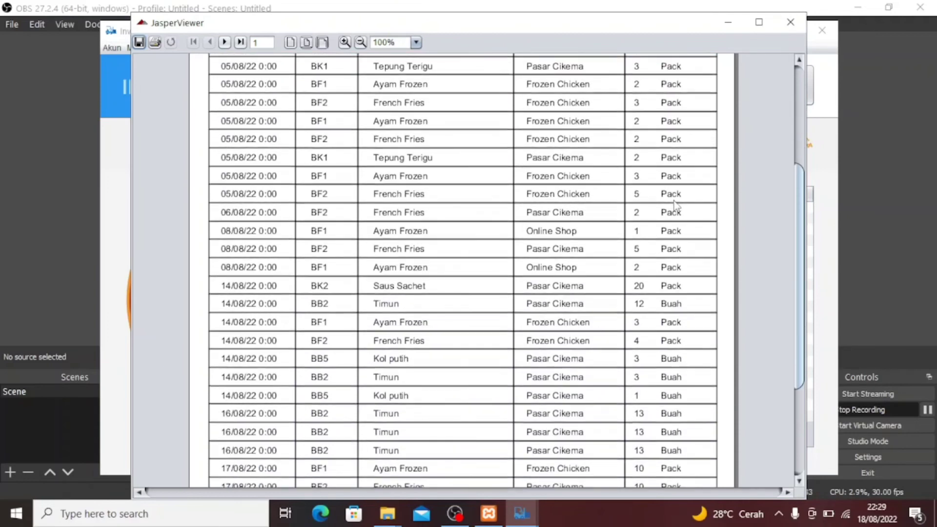
{"action": "scroll", "coordinate": [675, 203], "scroll_direction": "down", "scroll_amount": 4}
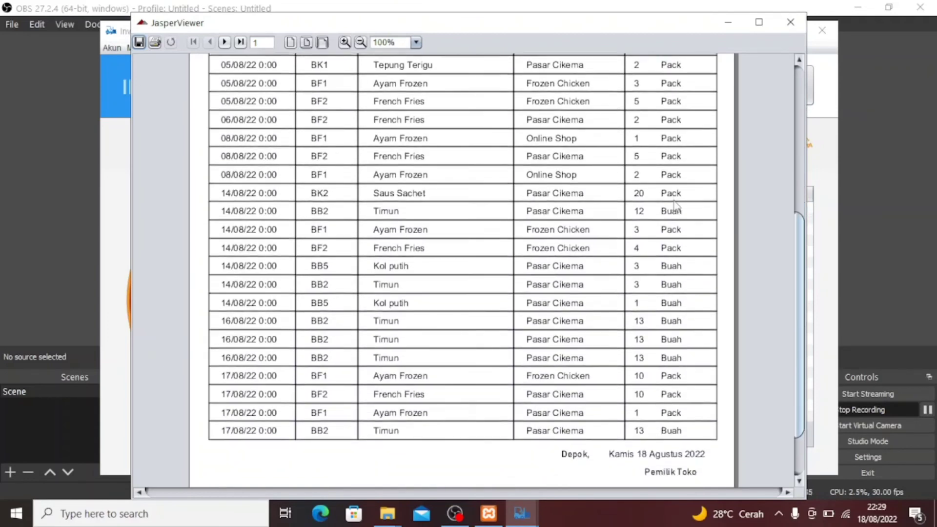
{"action": "scroll", "coordinate": [675, 203], "scroll_direction": "down", "scroll_amount": 3}
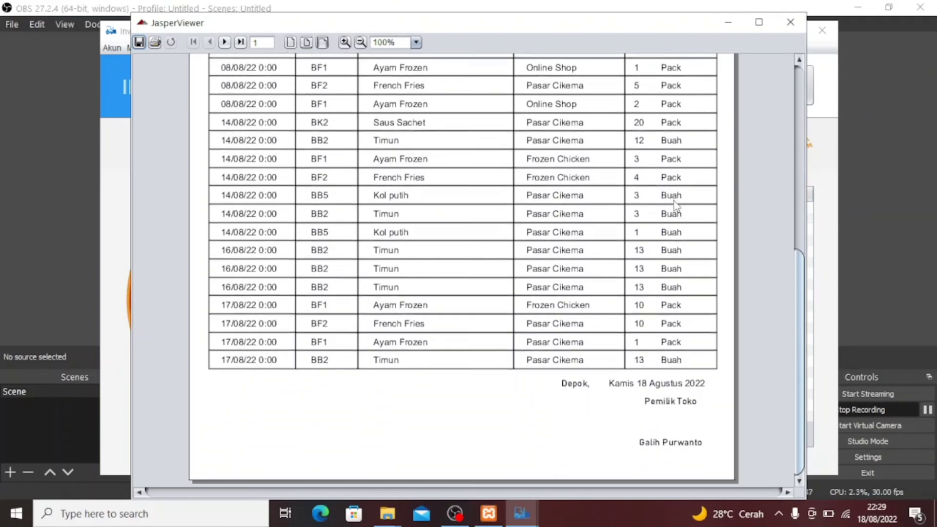
{"action": "scroll", "coordinate": [675, 204], "scroll_direction": "up", "scroll_amount": 8}
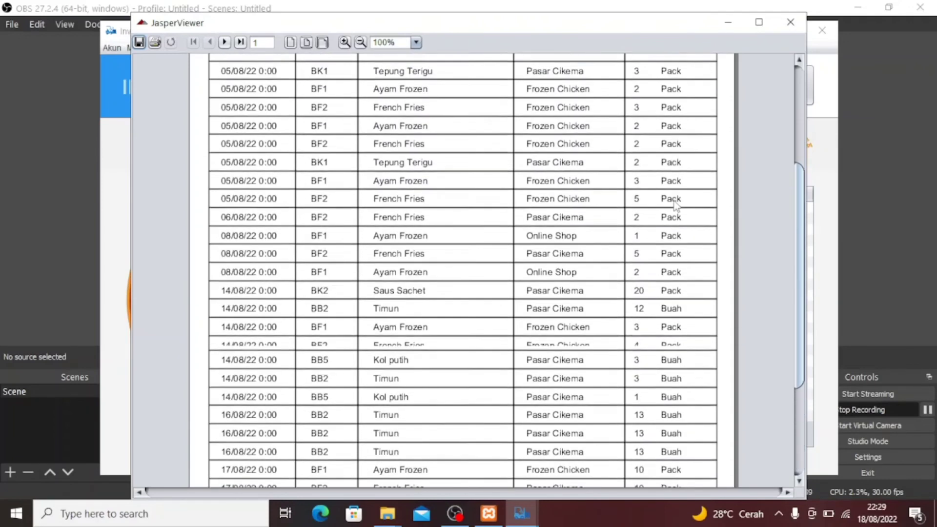
{"action": "scroll", "coordinate": [676, 206], "scroll_direction": "up", "scroll_amount": 2}
{"action": "scroll", "coordinate": [676, 206], "scroll_direction": "up", "scroll_amount": 4}
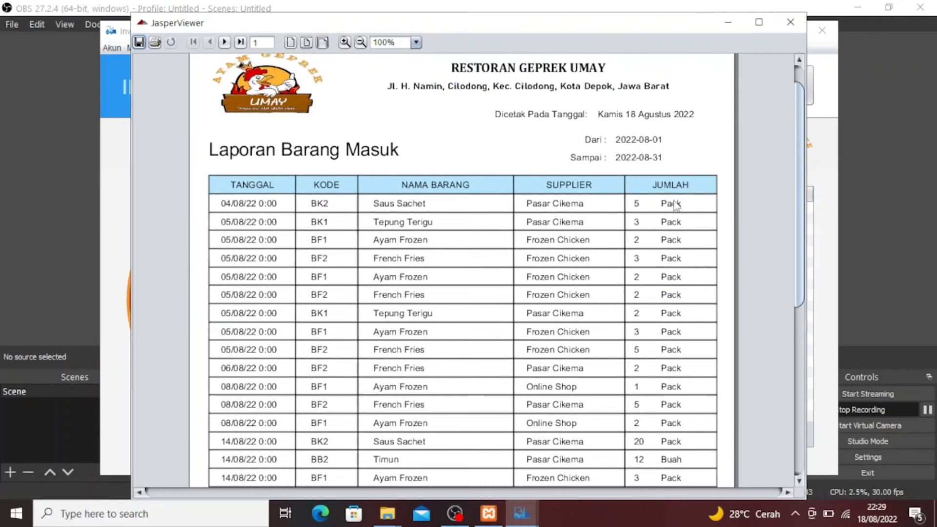
{"action": "scroll", "coordinate": [676, 205], "scroll_direction": "up", "scroll_amount": 1}
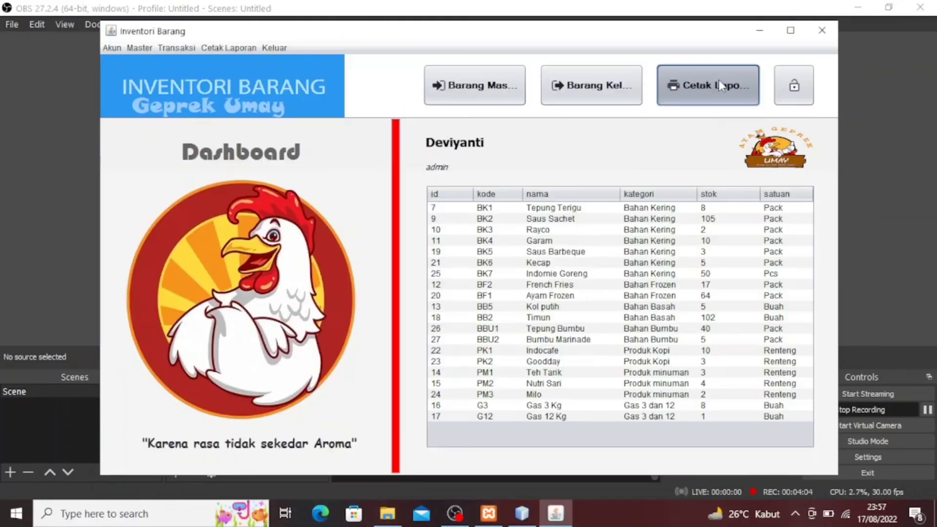
{"action": "left_click", "coordinate": [707, 85]}
Print the Barang Keluar report for 1–31 Agustus 2022 and display it
{"action": "left_click", "coordinate": [563, 219]}
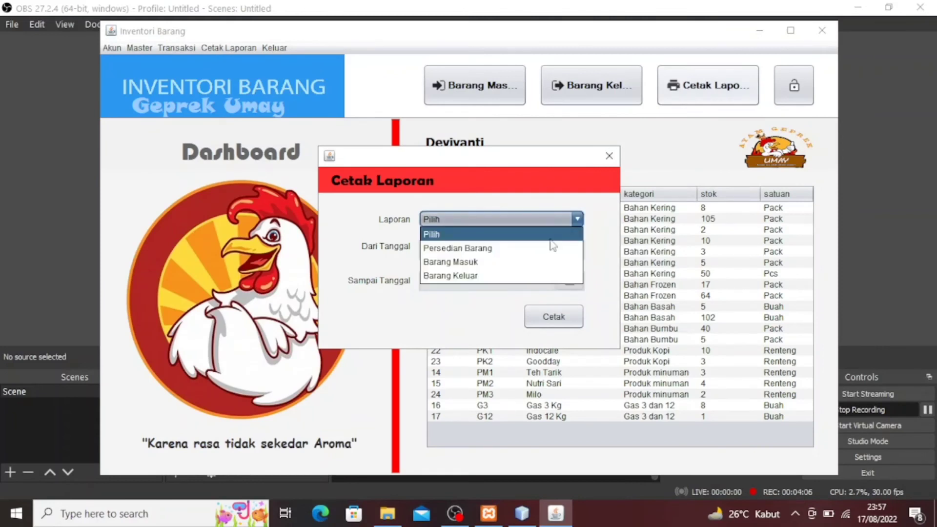
{"action": "left_click", "coordinate": [525, 276]}
{"action": "left_click", "coordinate": [569, 251]}
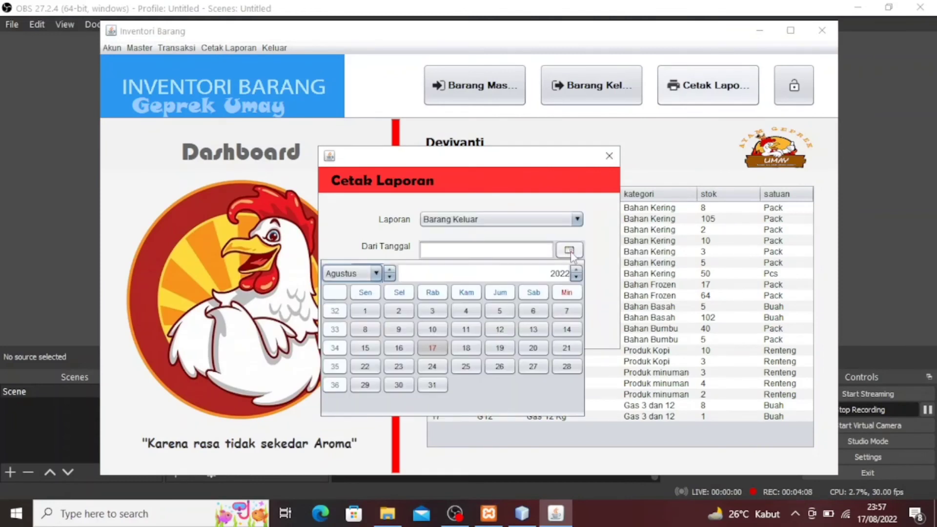
{"action": "left_click", "coordinate": [366, 313]}
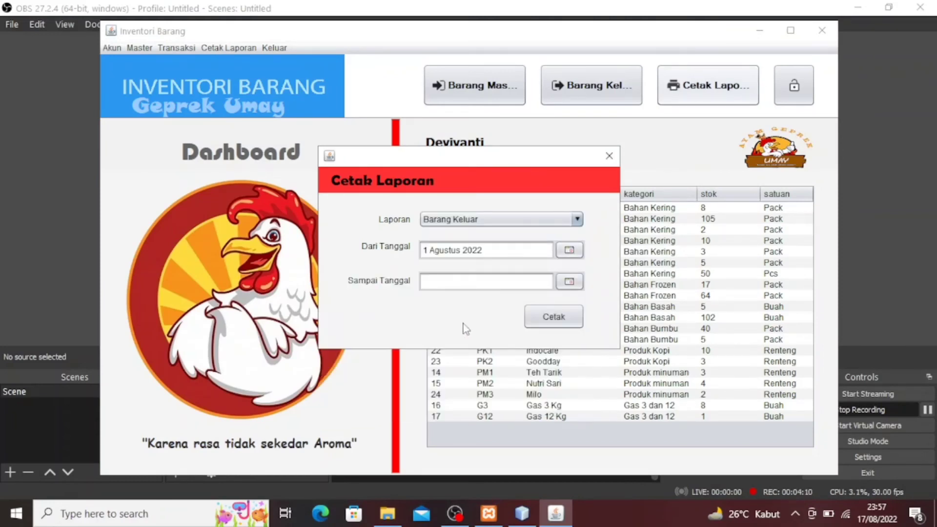
{"action": "left_click", "coordinate": [570, 282]}
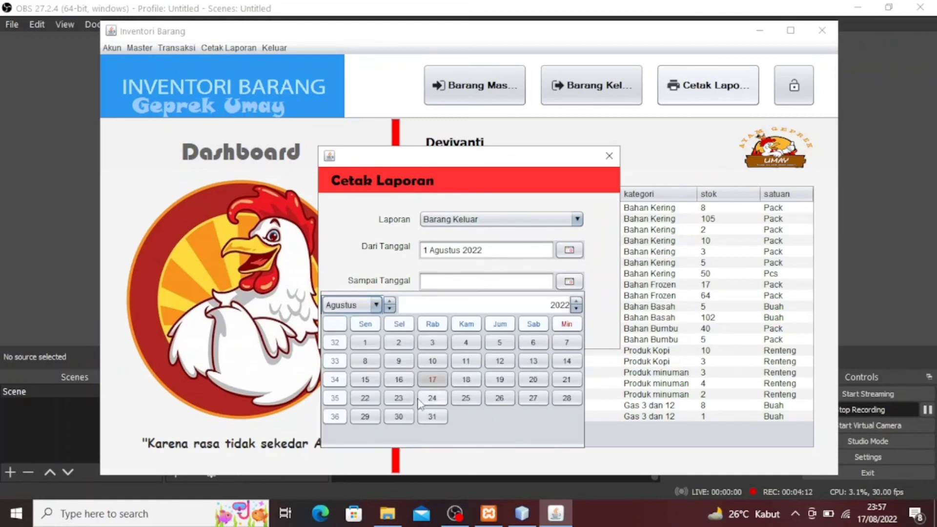
{"action": "left_click", "coordinate": [431, 420]}
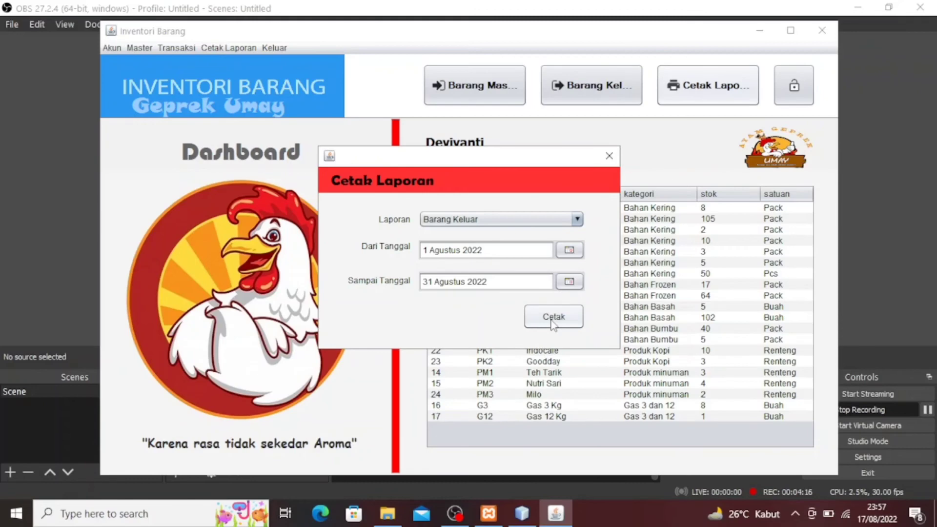
{"action": "left_click", "coordinate": [553, 316]}
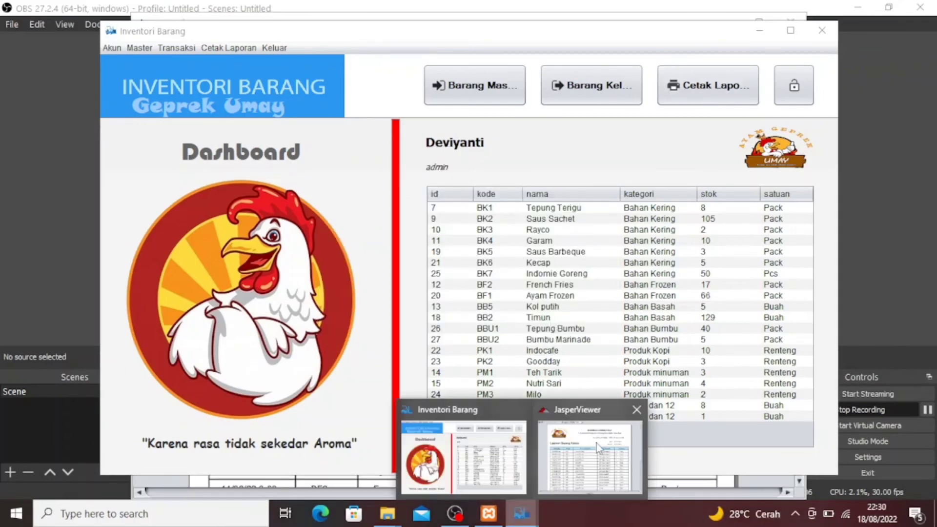
{"action": "left_click", "coordinate": [600, 449]}
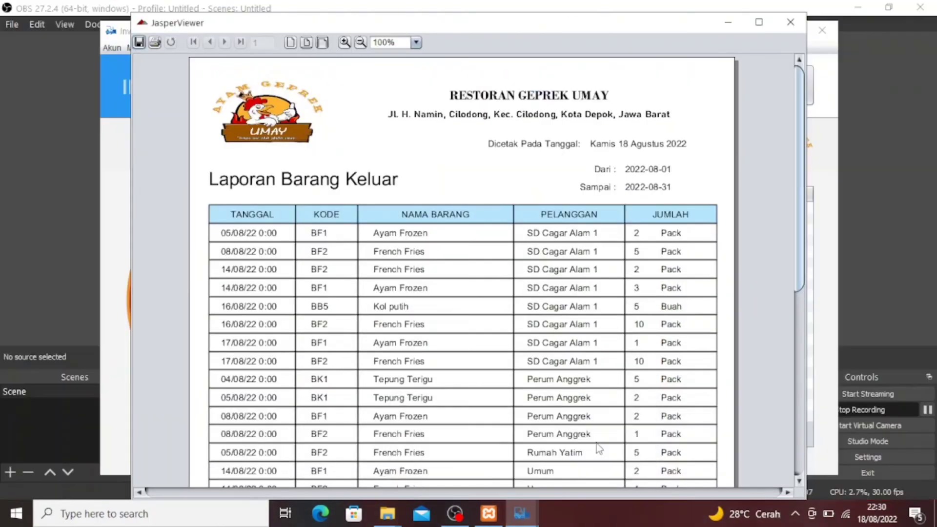